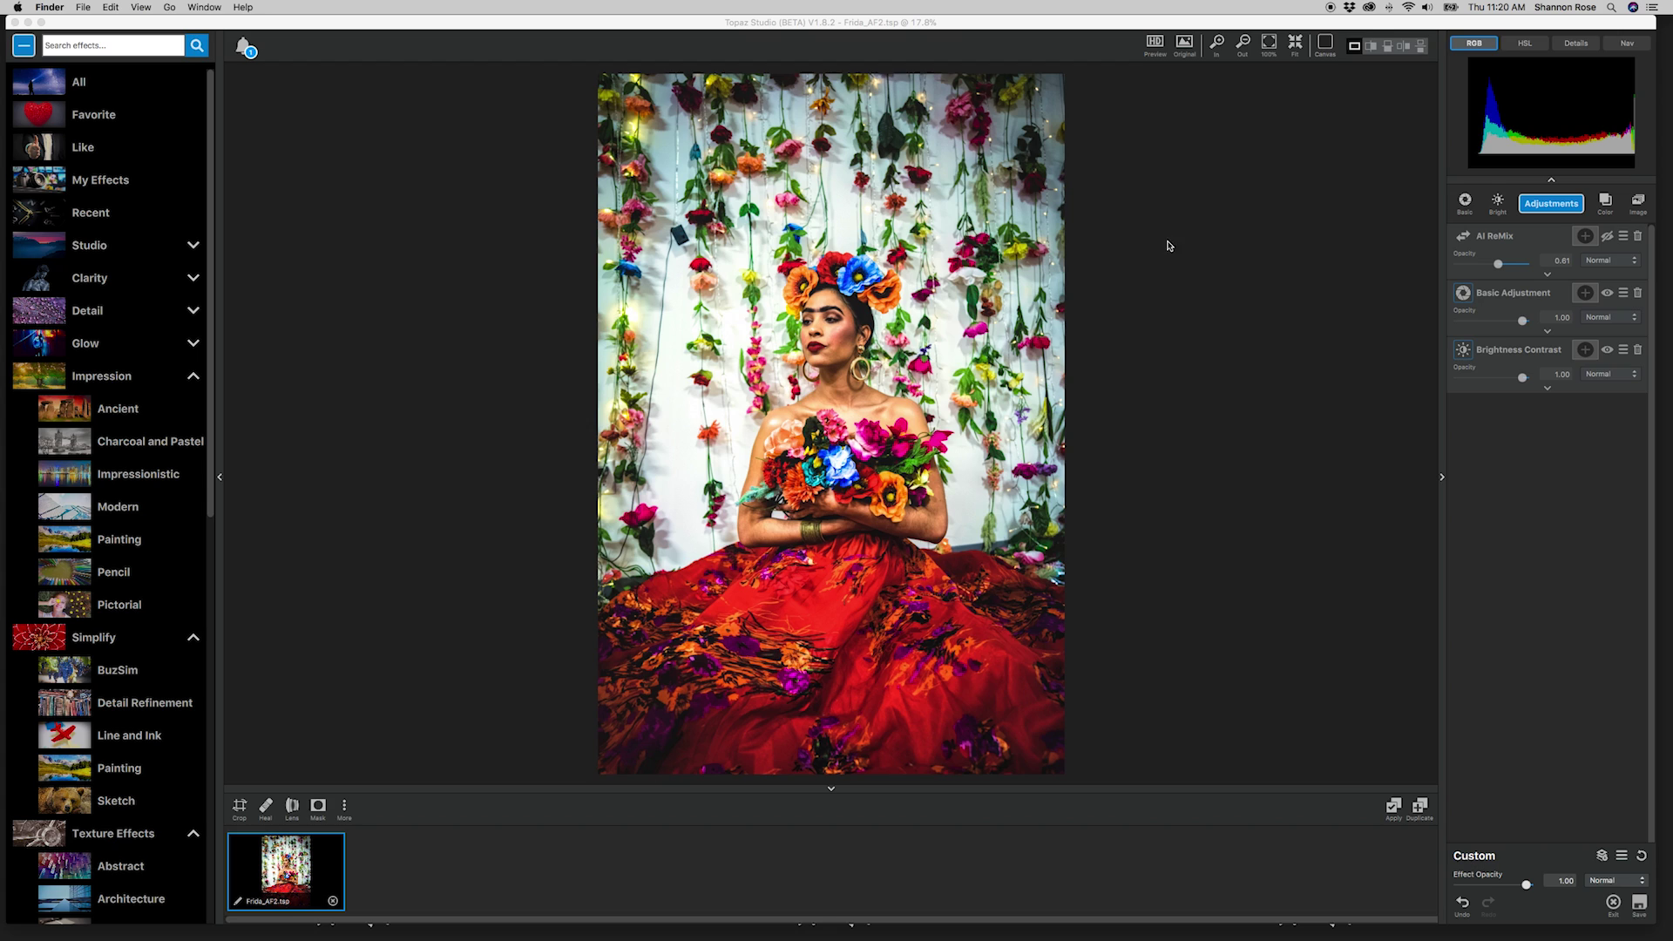
Step: Delete the existing AI ReMix adjustment, keeping the Basic Adjustment and Brightness Contrast adjustments
{"action": "left_click", "coordinate": [1624, 236]}
{"action": "left_click", "coordinate": [1639, 238]}
{"action": "left_click", "coordinate": [1639, 238]}
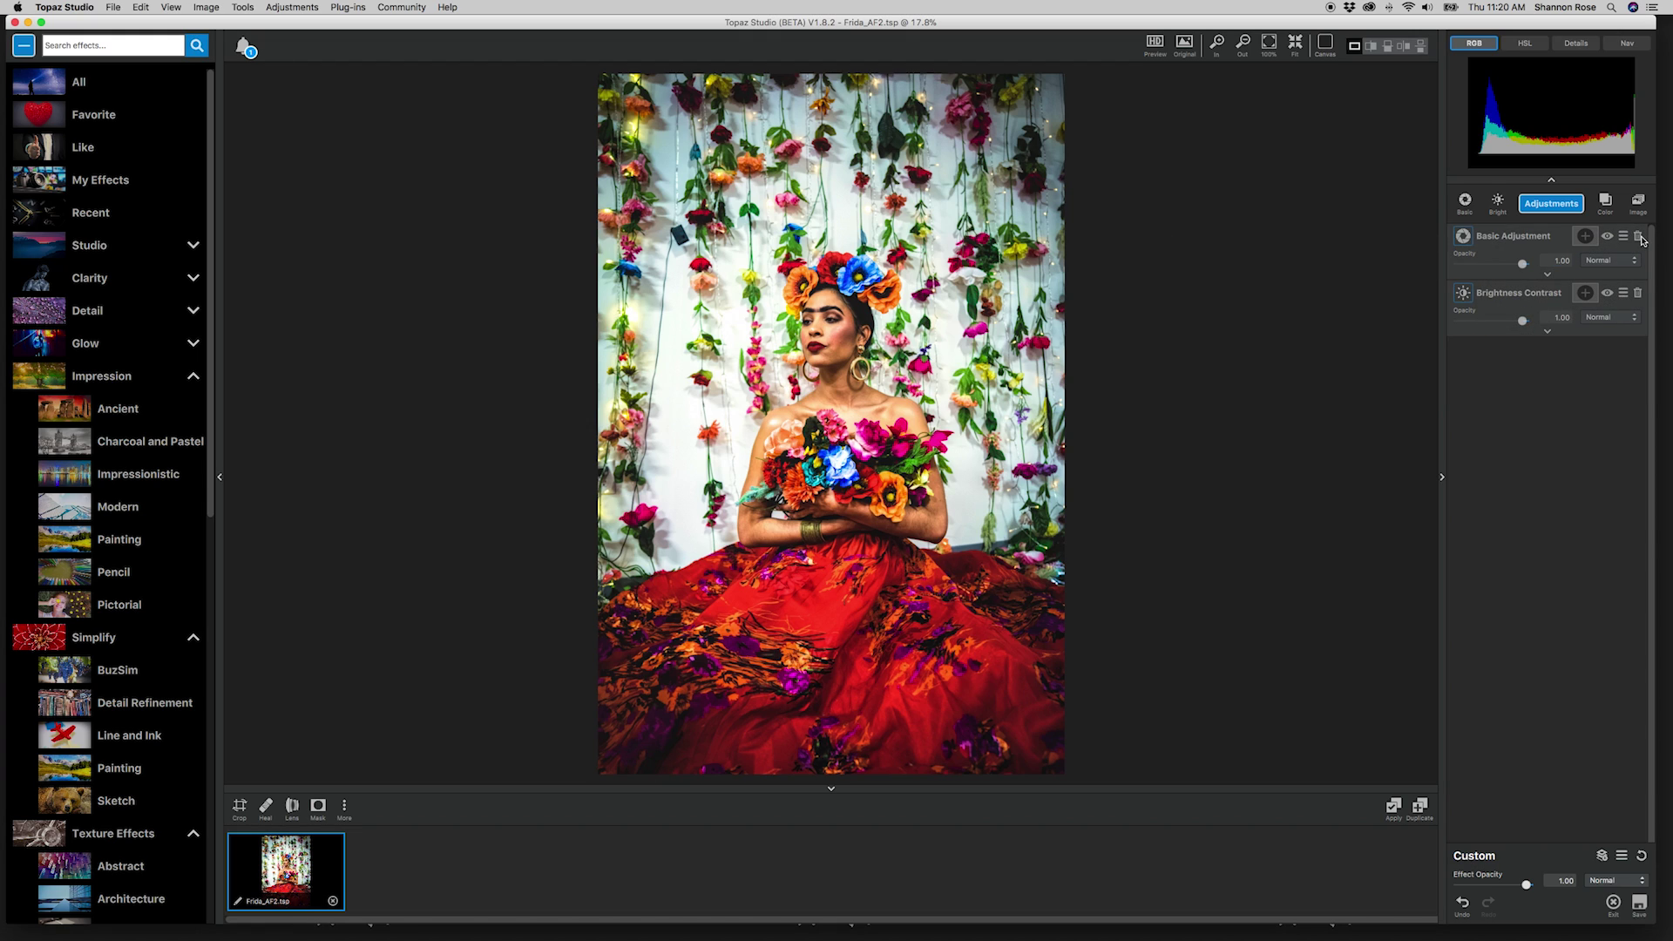
{"action": "left_click", "coordinate": [1574, 208]}
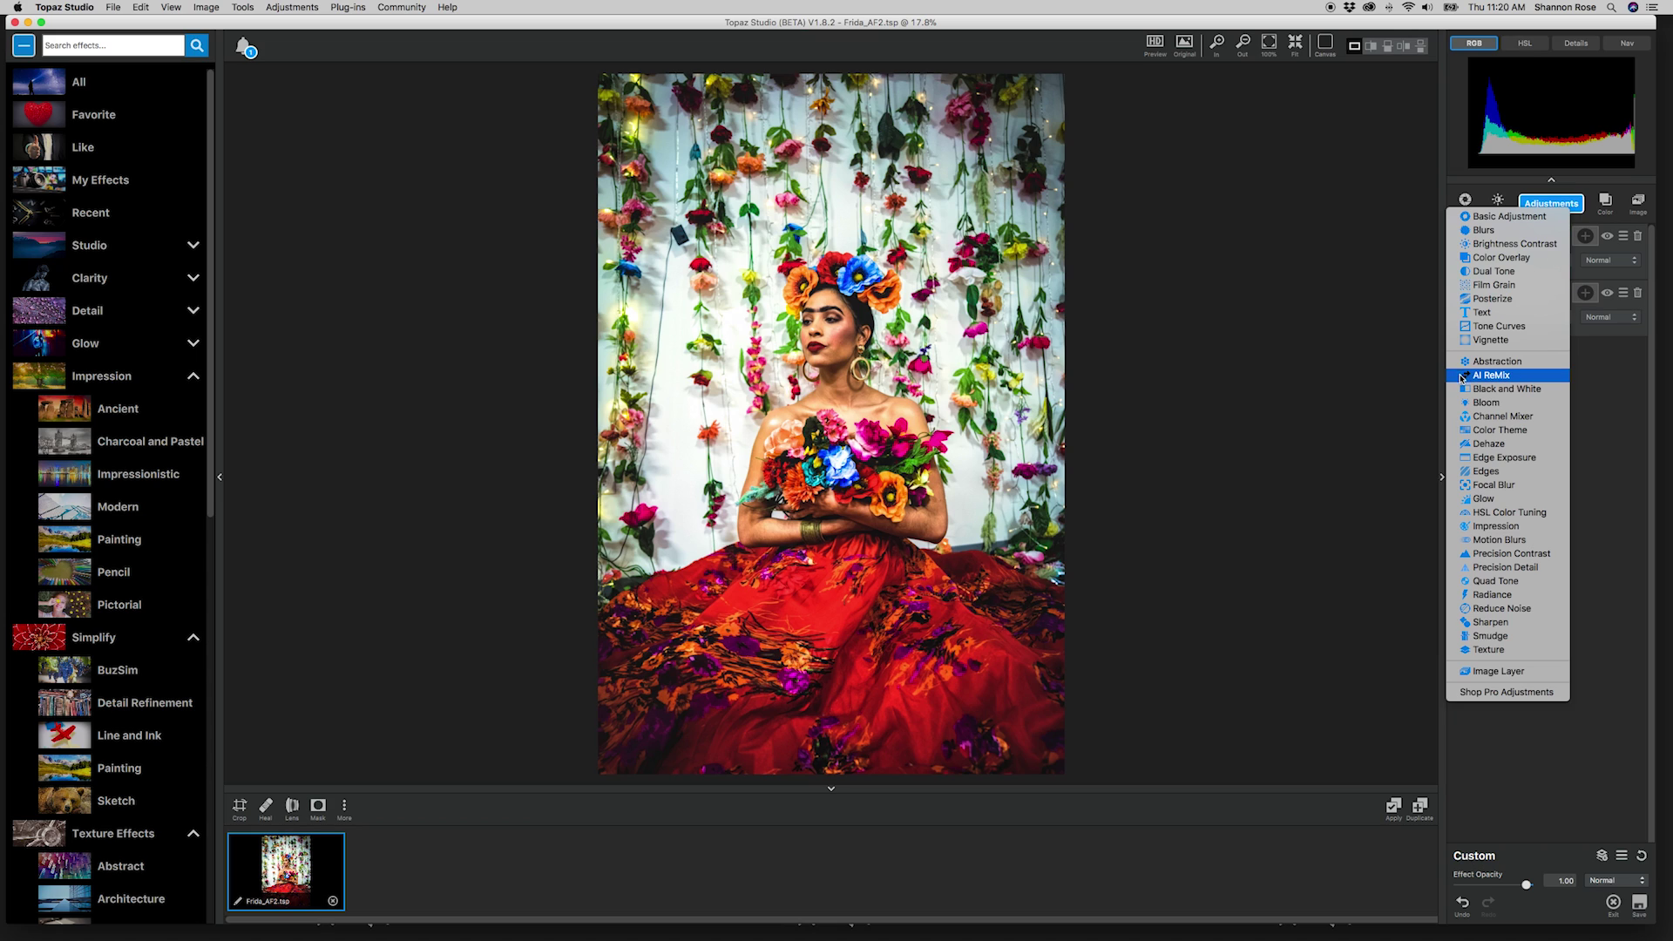
{"action": "left_click", "coordinate": [1589, 379]}
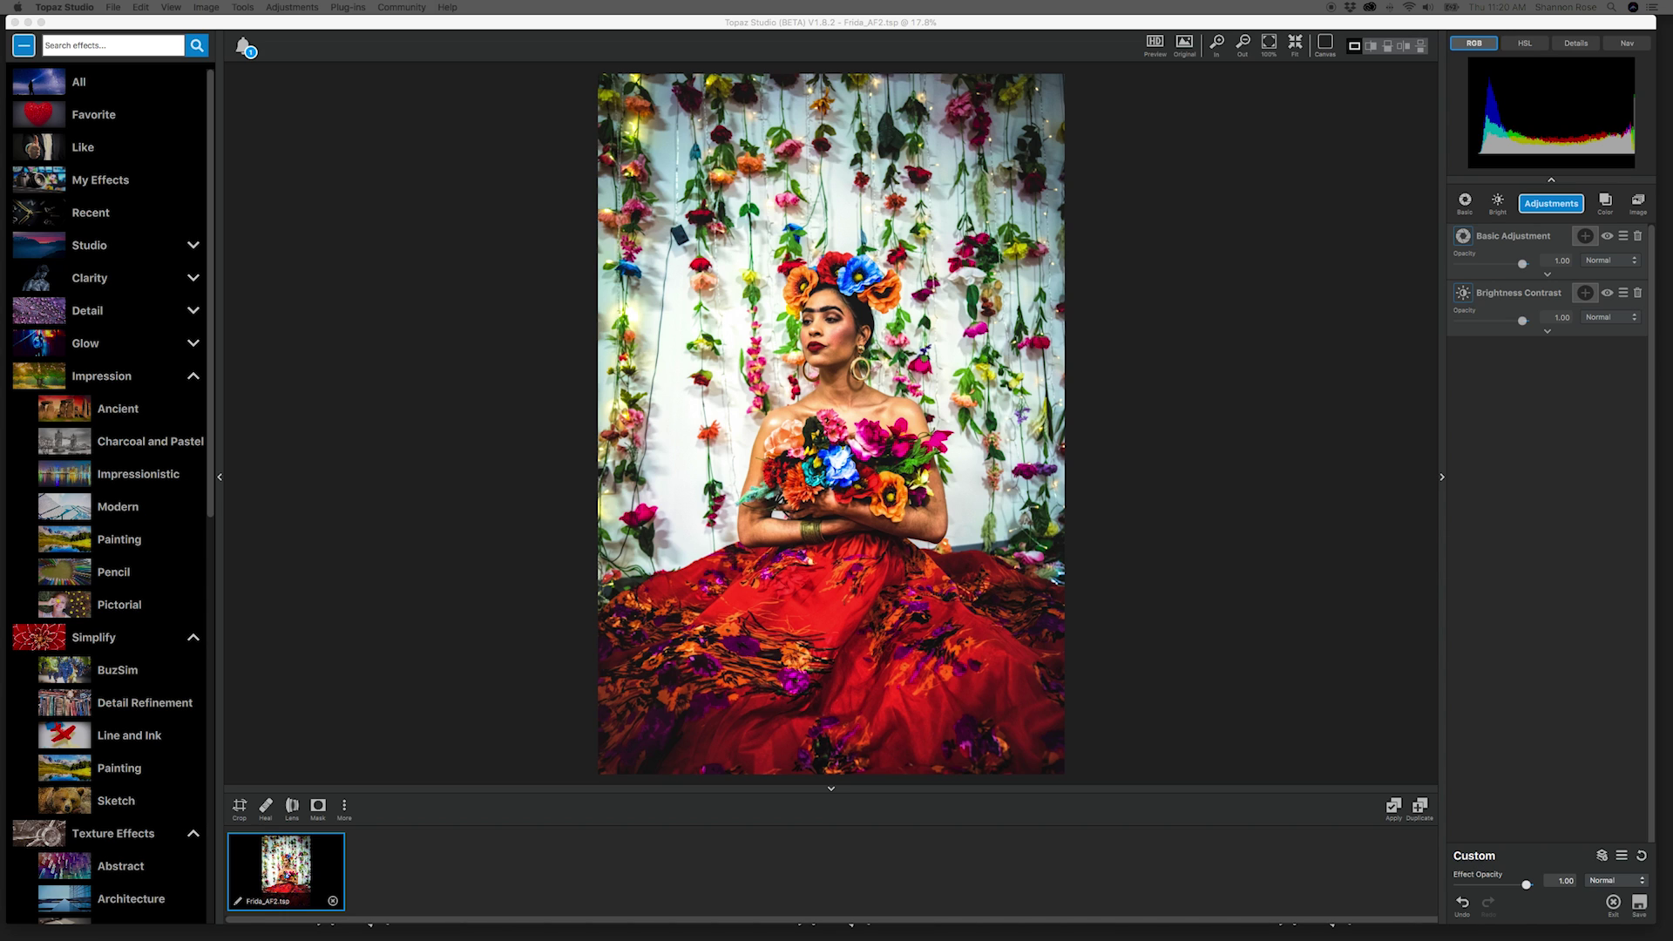
Step: Preview the Frida Kahlo reference photos and paintings in Finder, through what-i-saw-in-the-water.jpg, and close the preview
{"action": "key", "text": "space"}
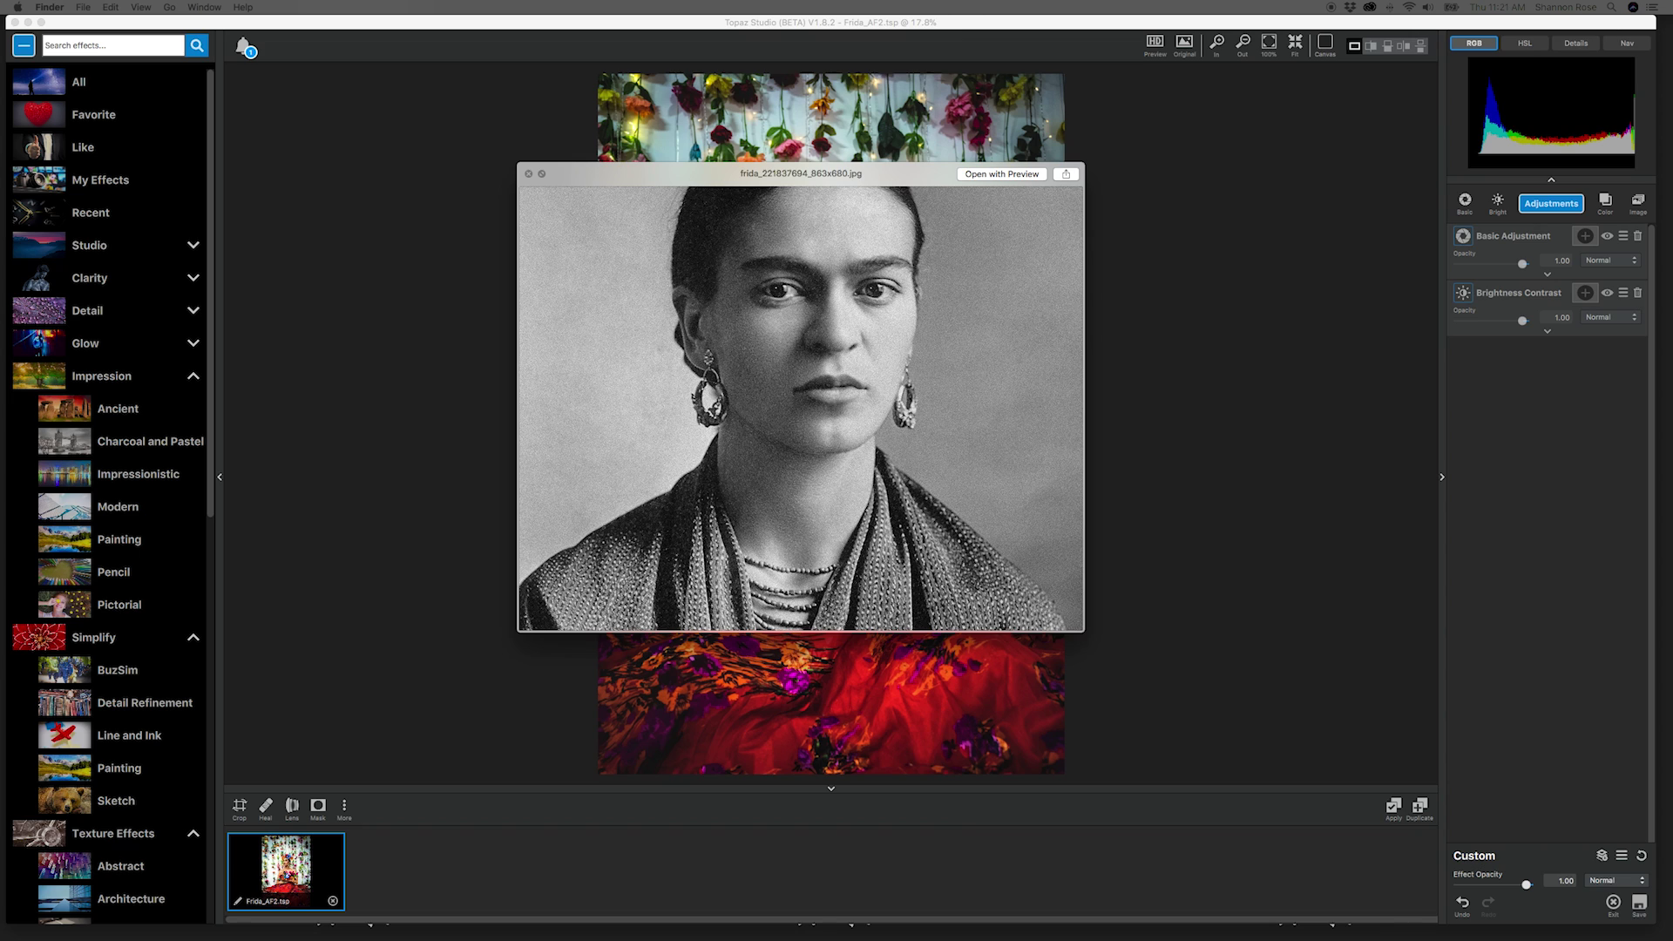
{"action": "key", "text": "Down"}
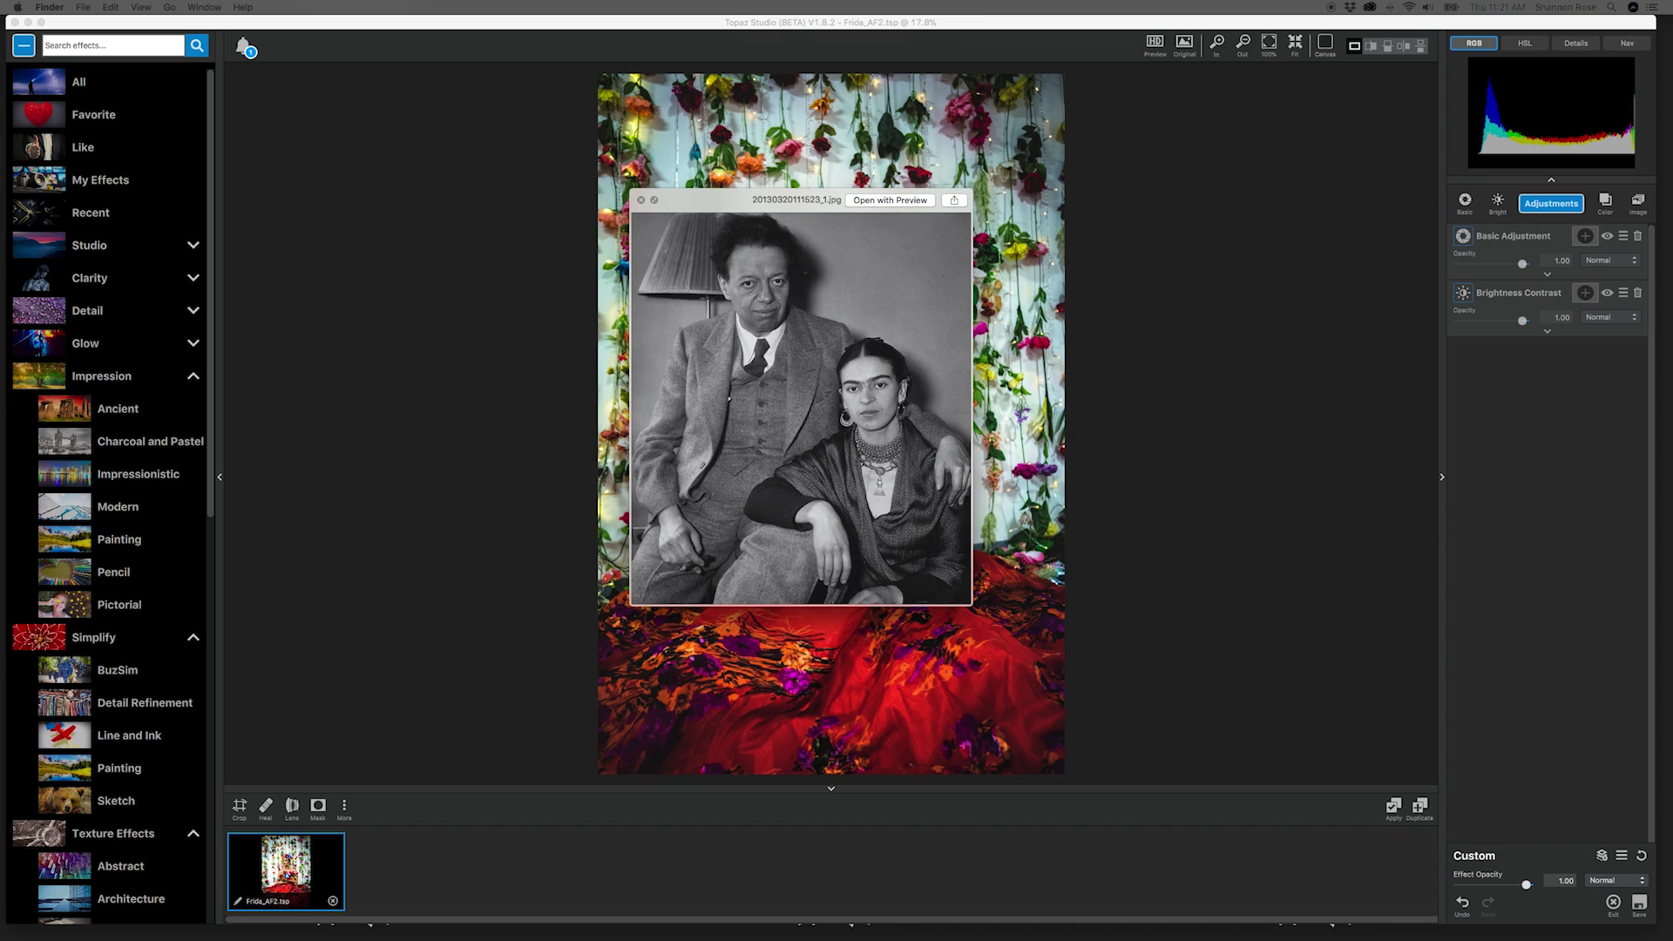
{"action": "key", "text": "Down"}
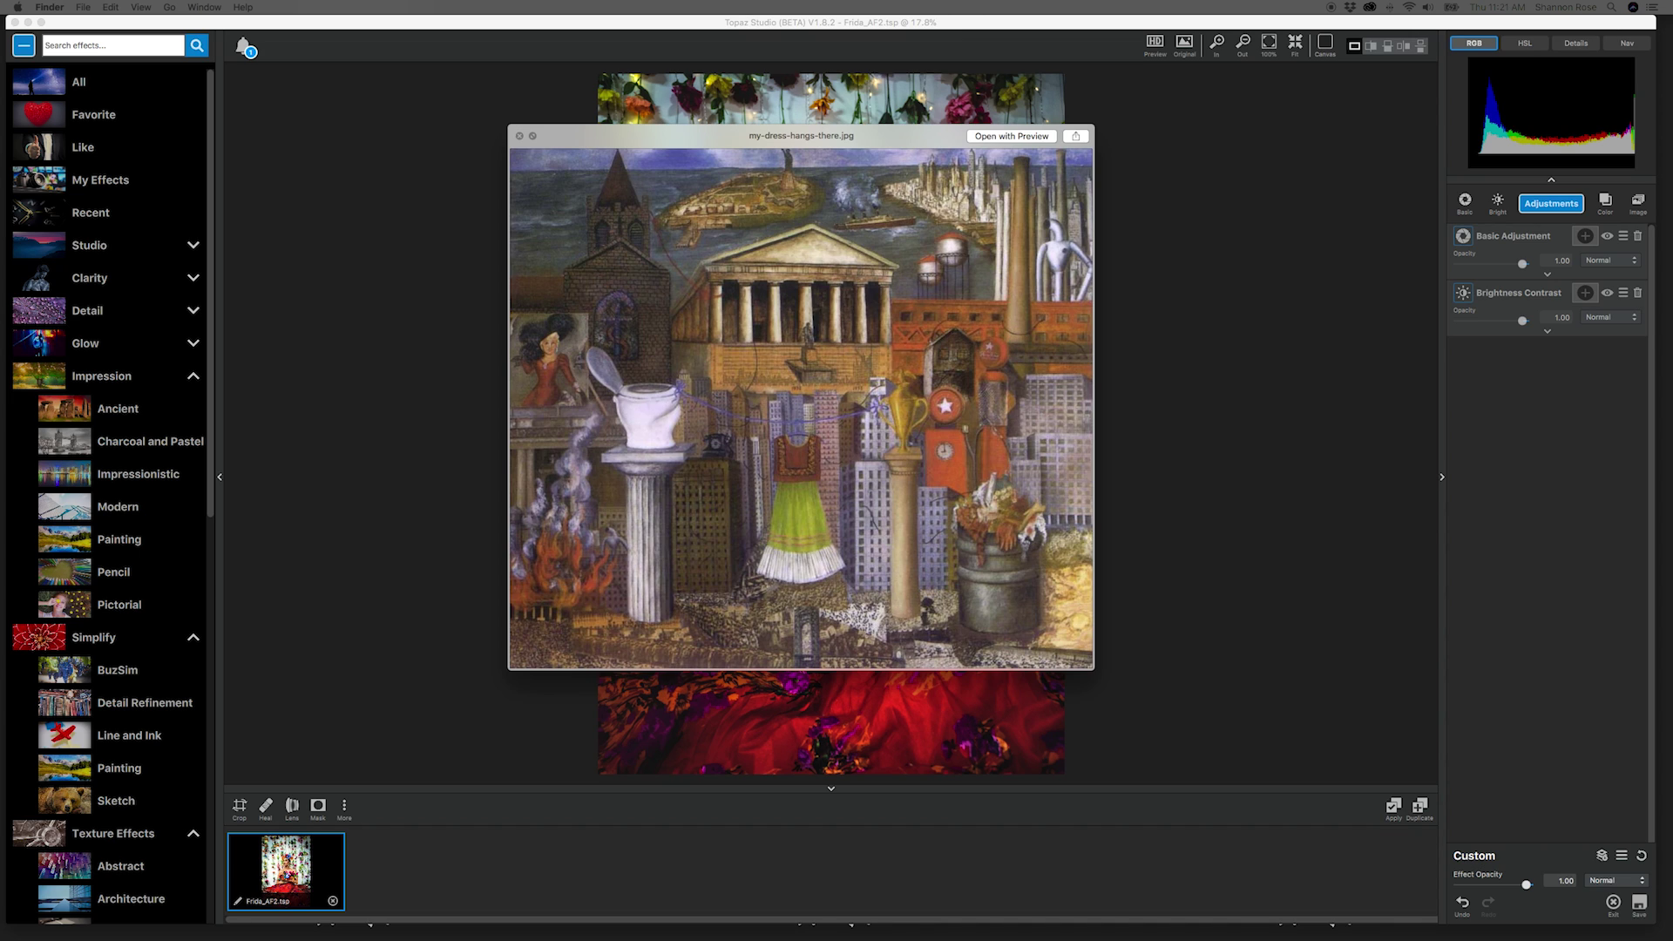
{"action": "key", "text": "Down"}
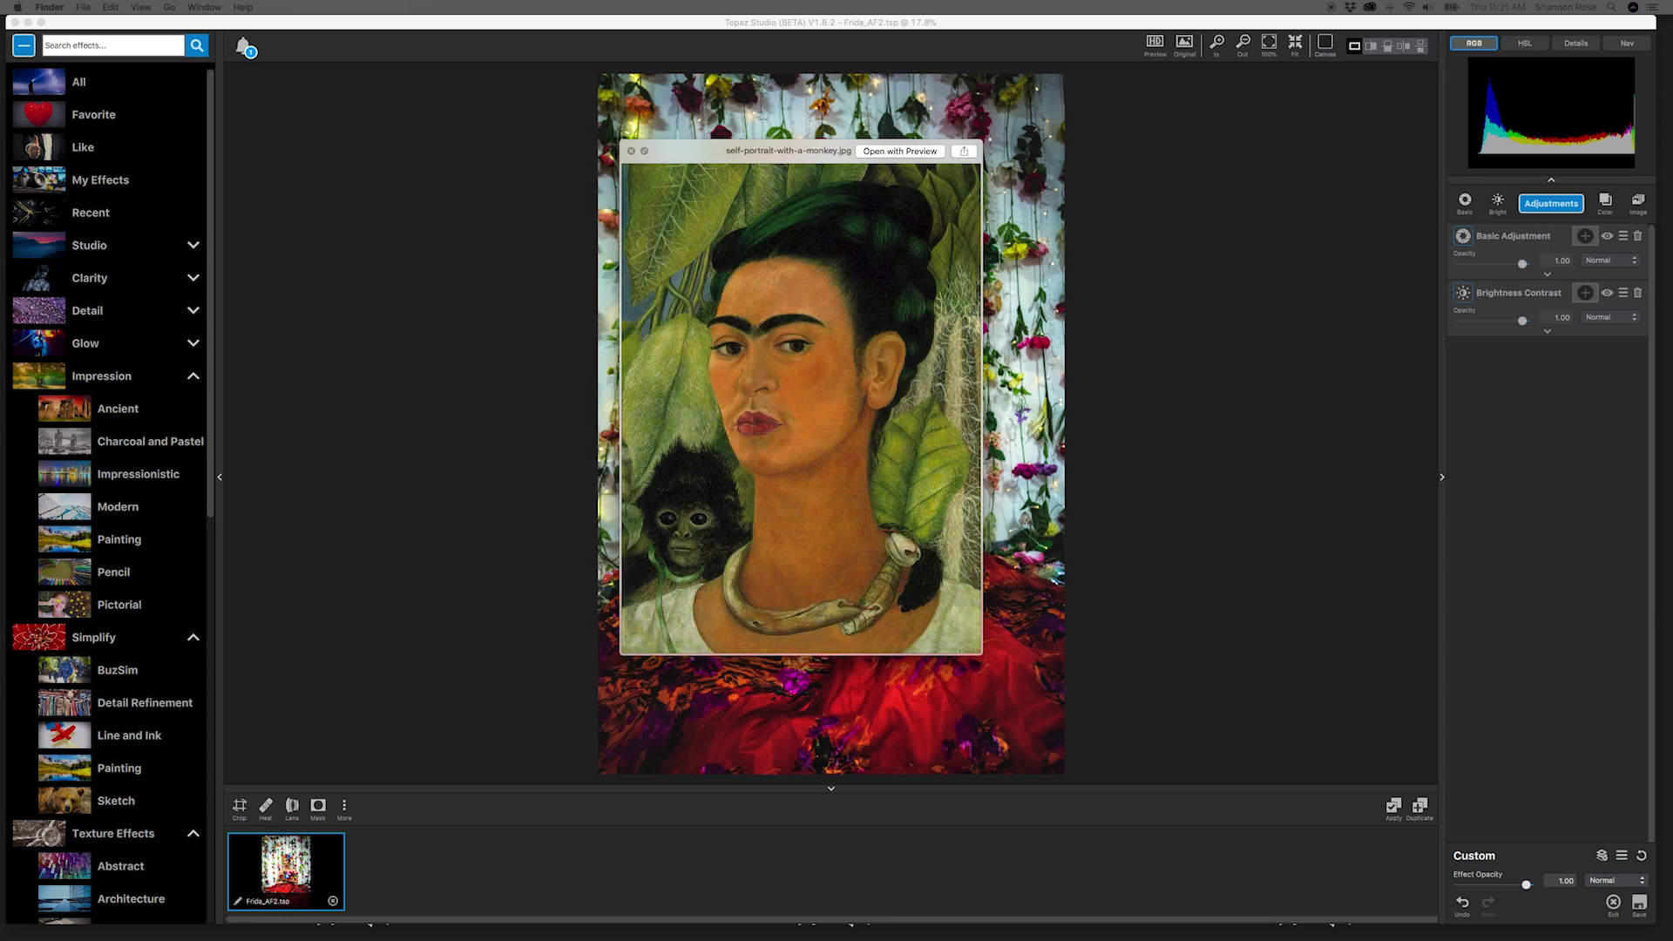
{"action": "key", "text": "Down"}
{"action": "key", "text": "Down"}
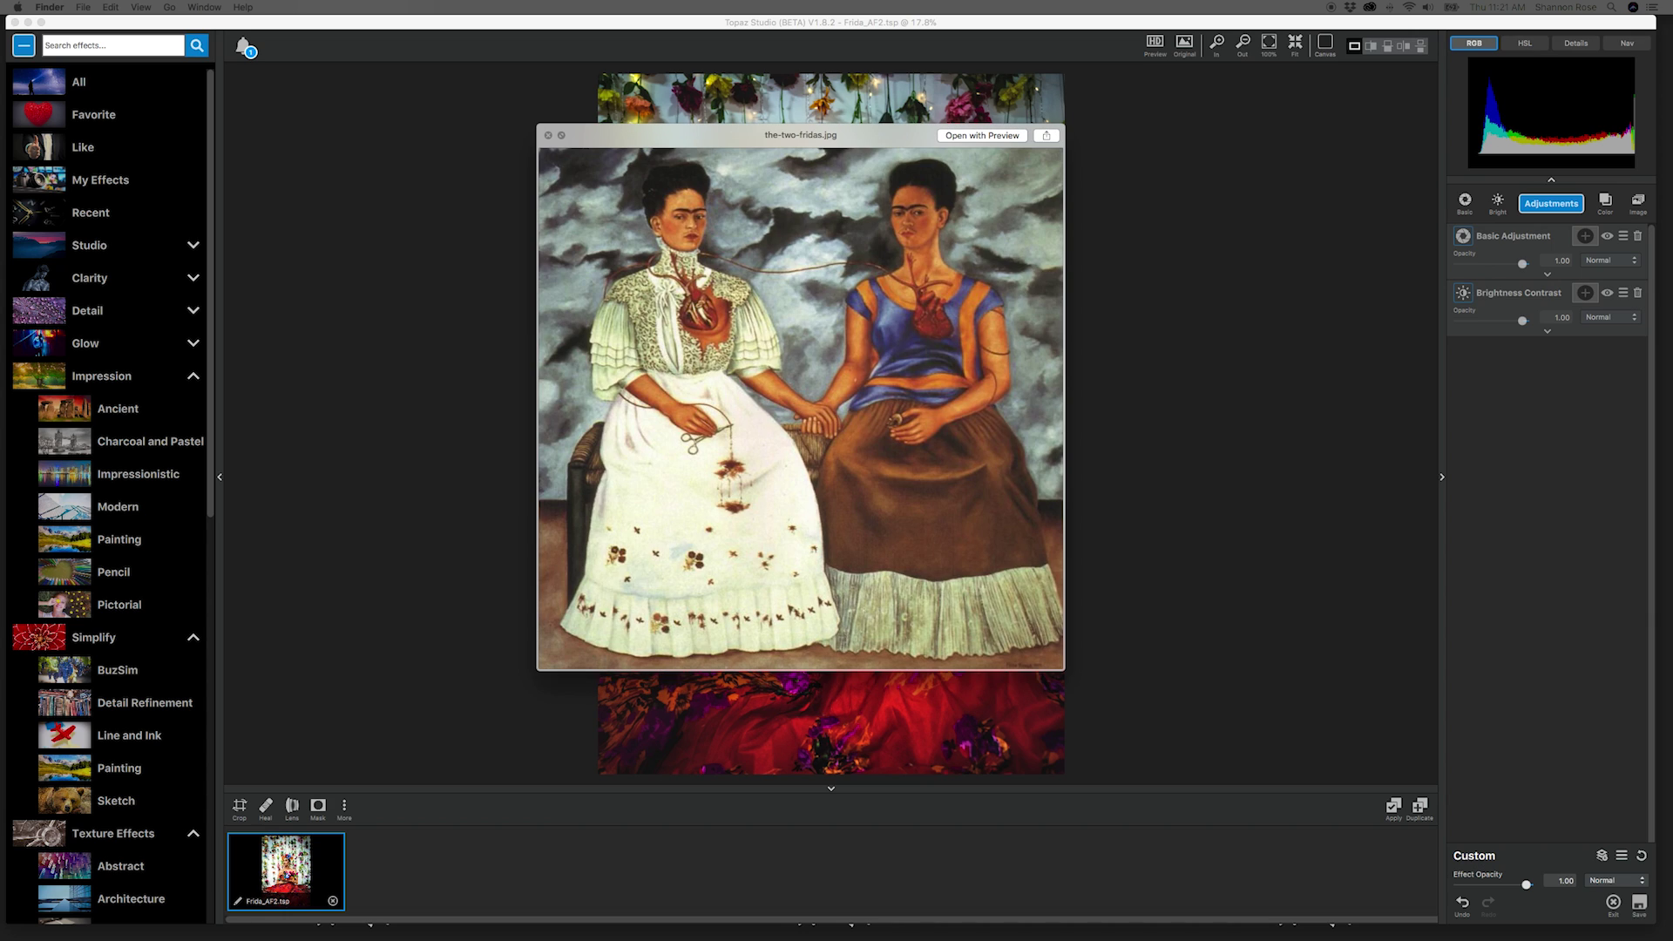
{"action": "key", "text": "Down"}
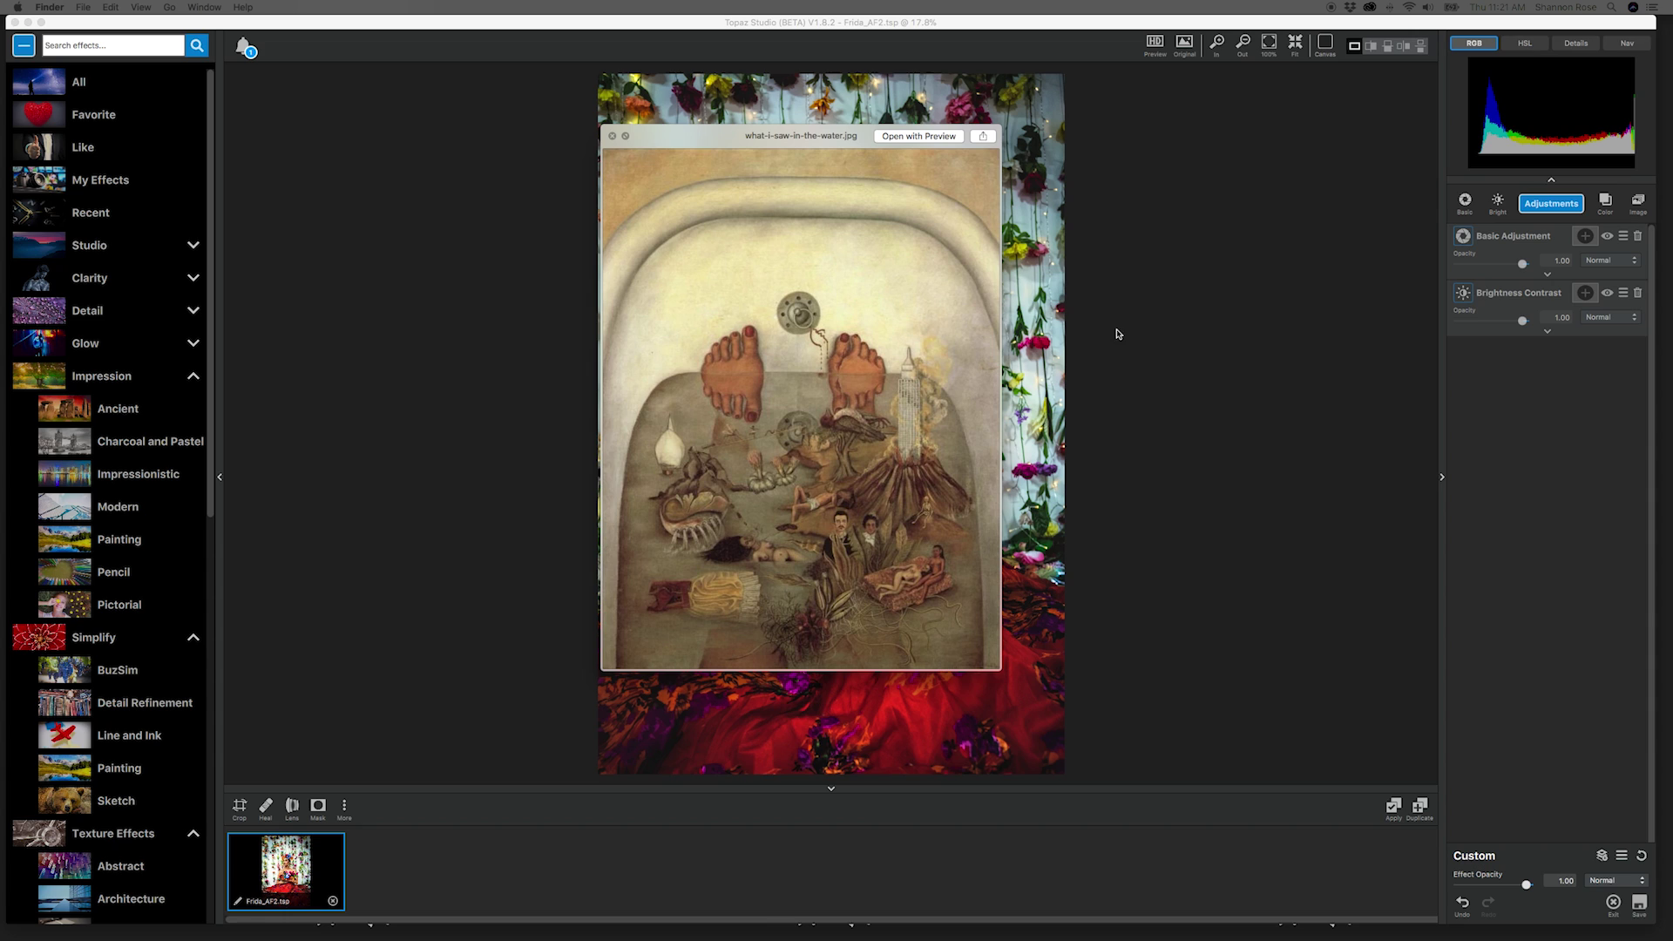
{"action": "key", "text": "space"}
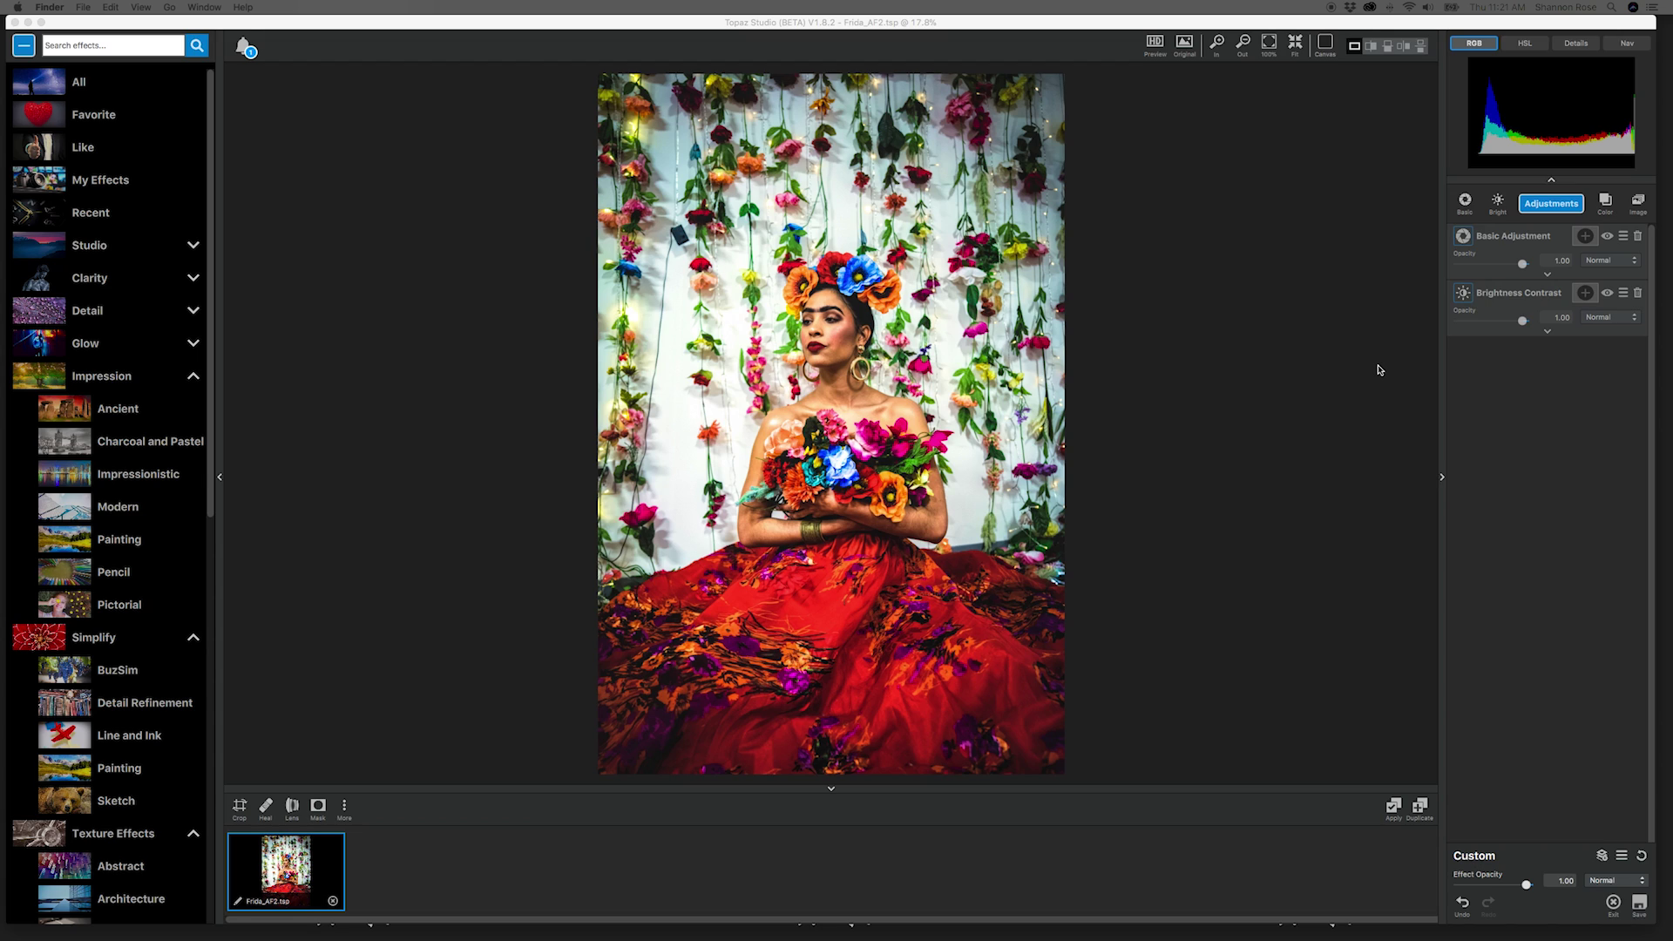
Step: Add a new AI ReMix adjustment on top of the stack in Topaz Studio and hide its effect
{"action": "left_click", "coordinate": [1560, 209]}
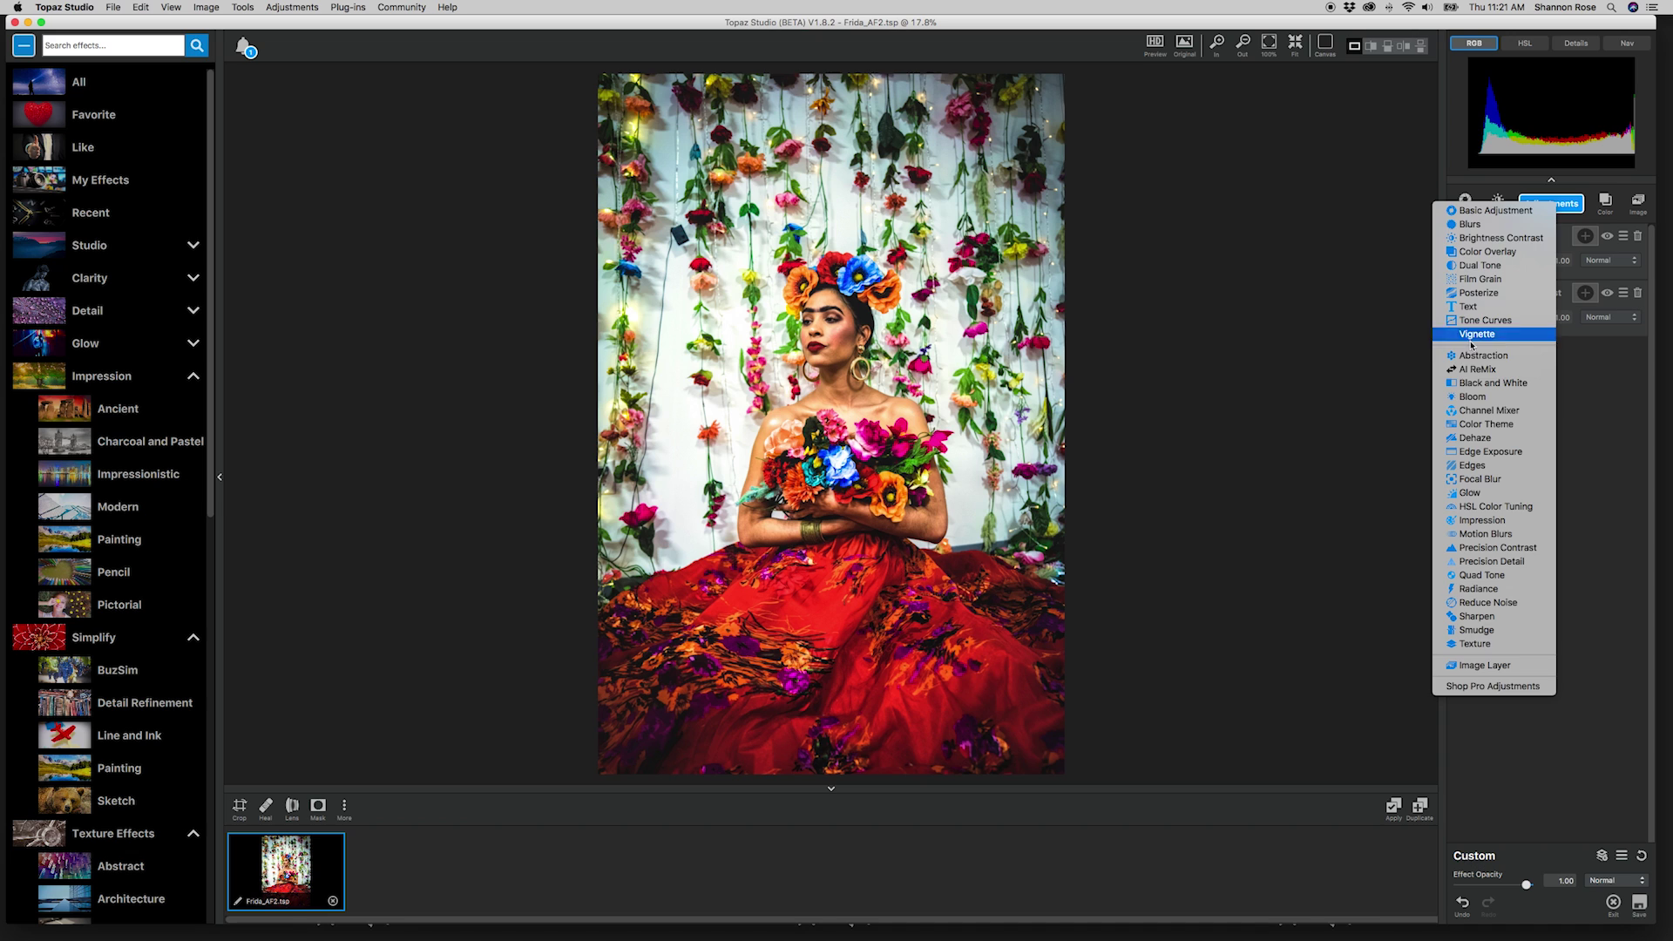
{"action": "left_click", "coordinate": [1490, 369]}
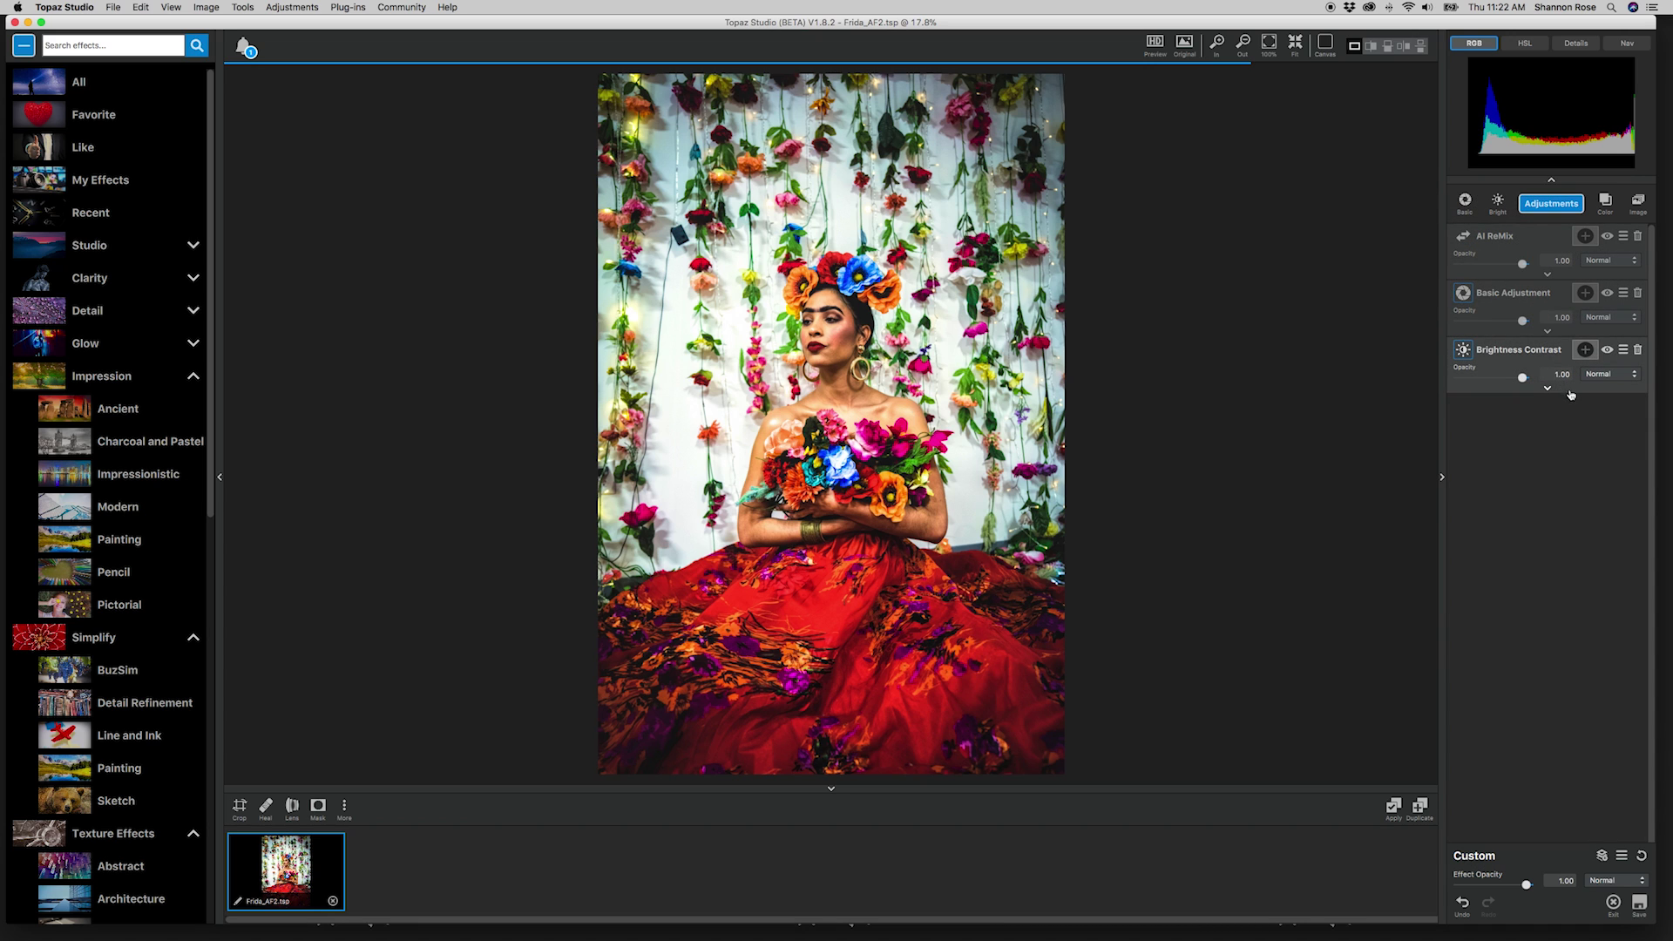
{"action": "left_click", "coordinate": [1548, 275]}
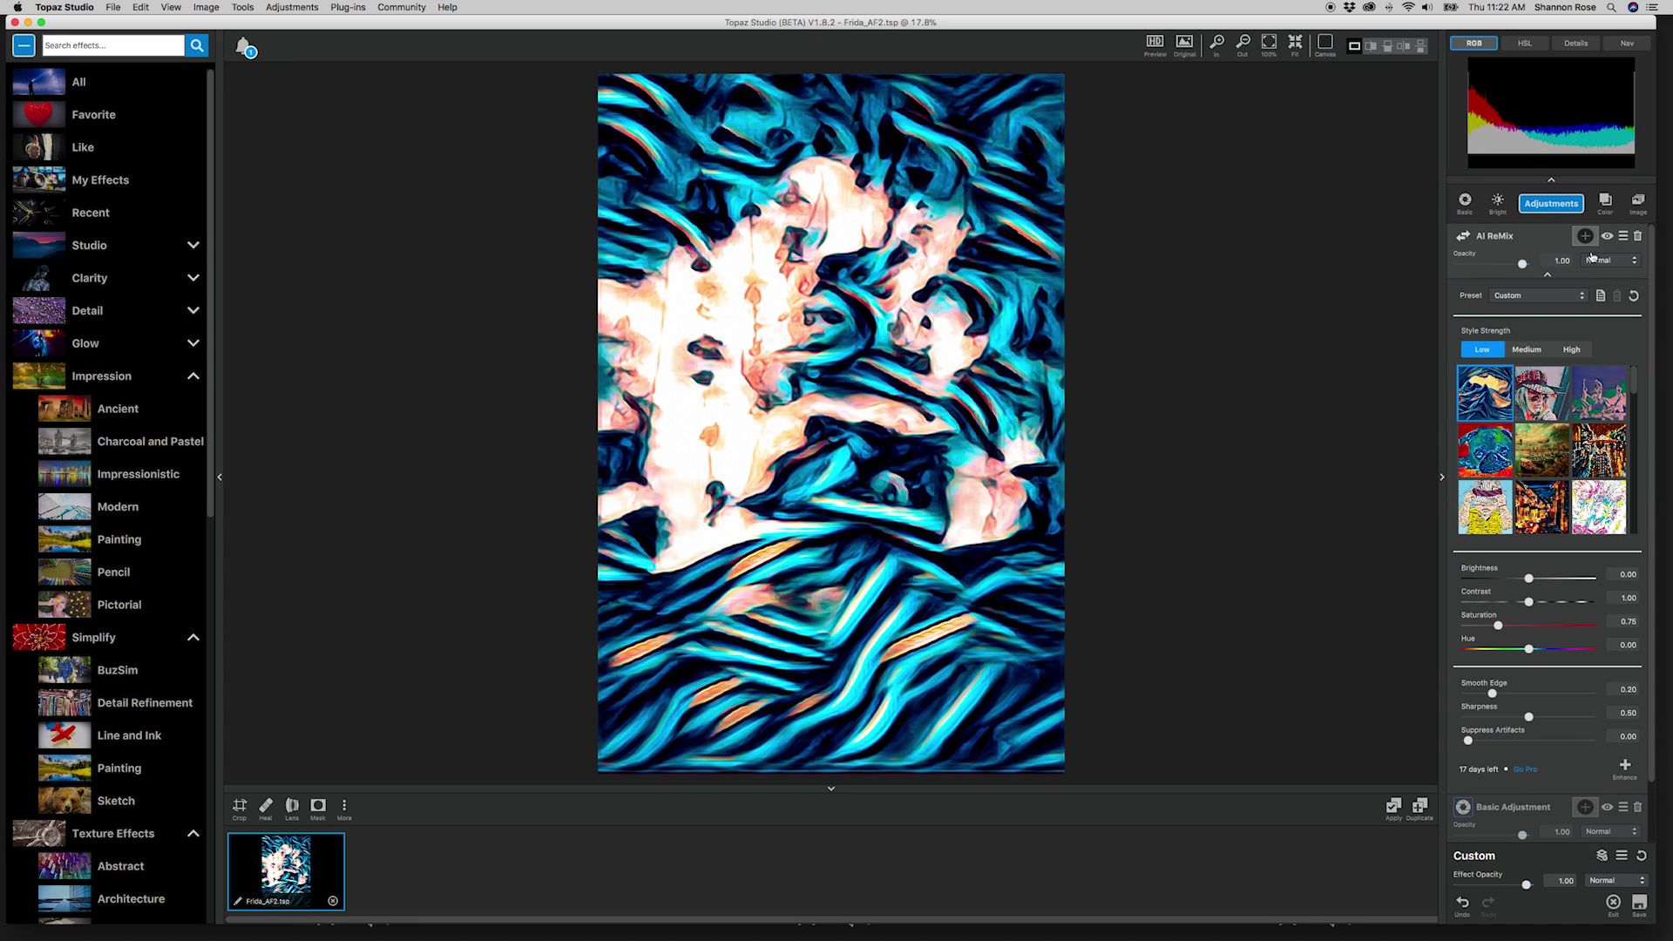
{"action": "left_click", "coordinate": [1607, 235]}
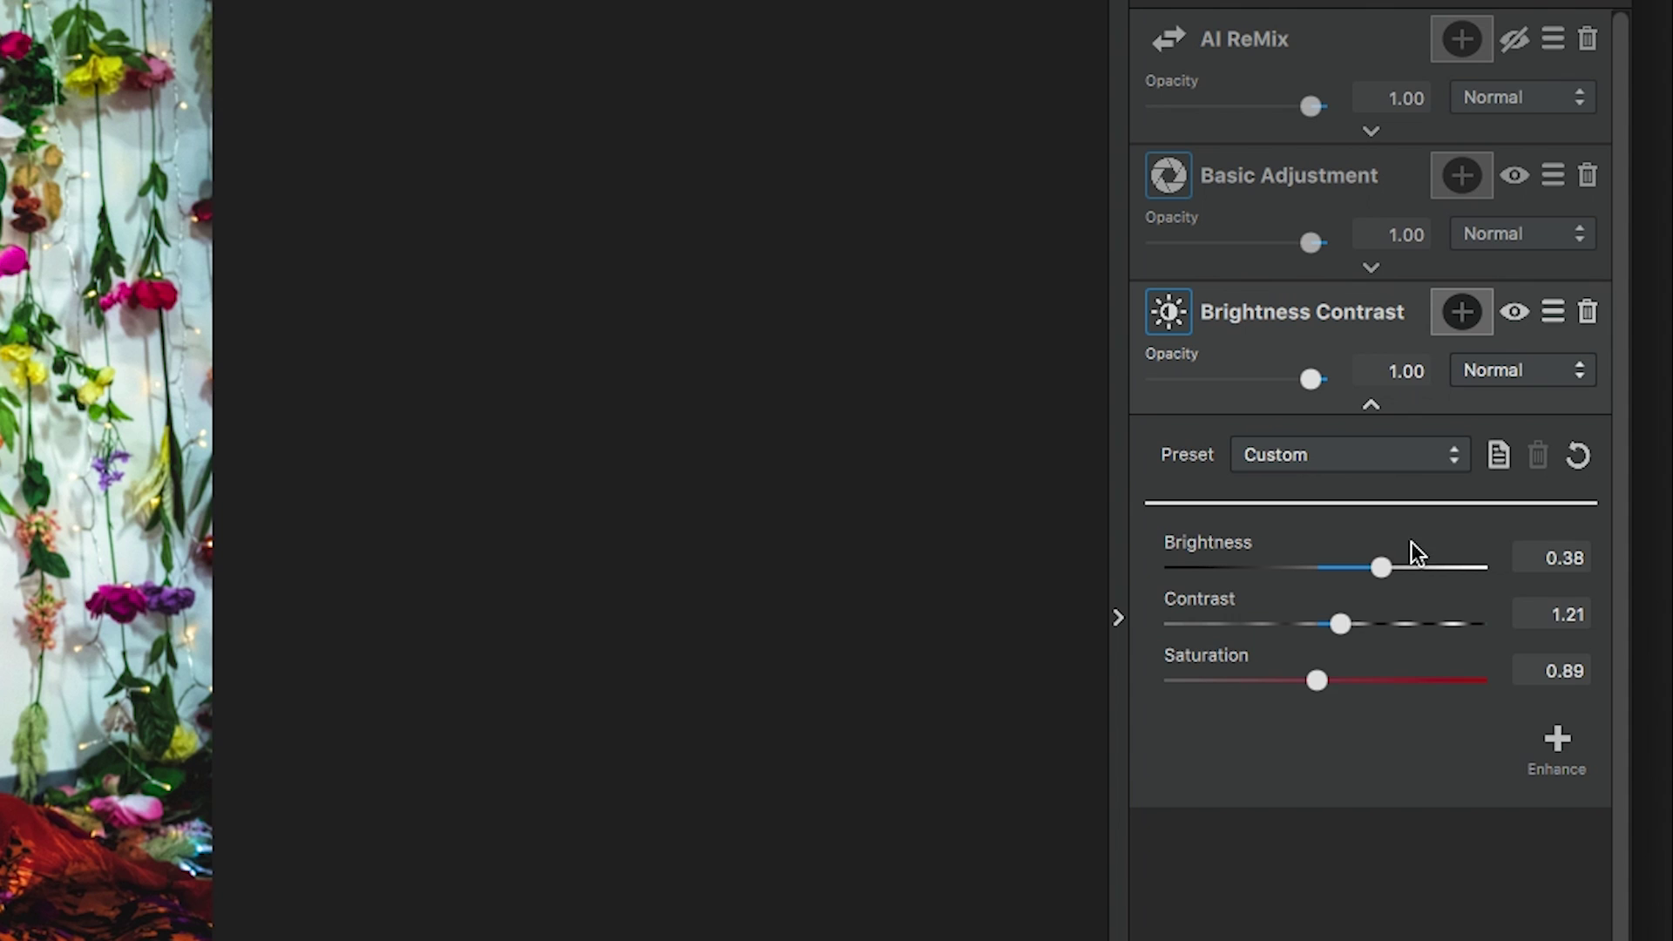
Step: Review the Brightness Contrast and Basic Adjustment settings and locate AI ReMix among the available adjustments
{"action": "left_click", "coordinate": [1371, 405]}
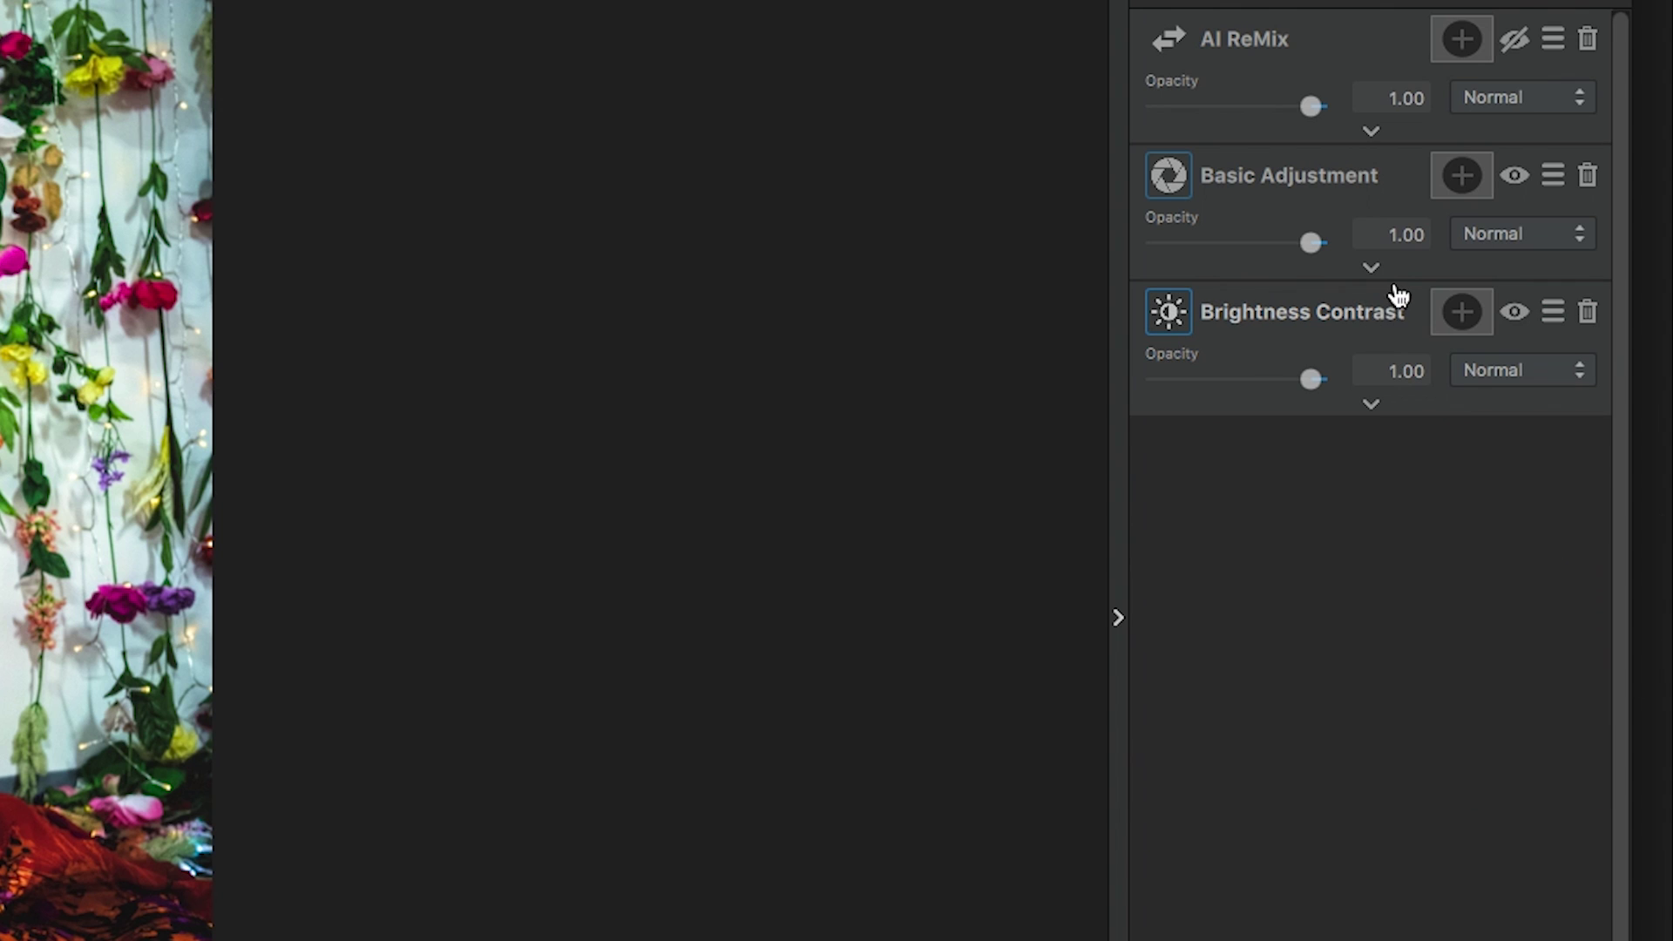
{"action": "left_click", "coordinate": [1371, 268]}
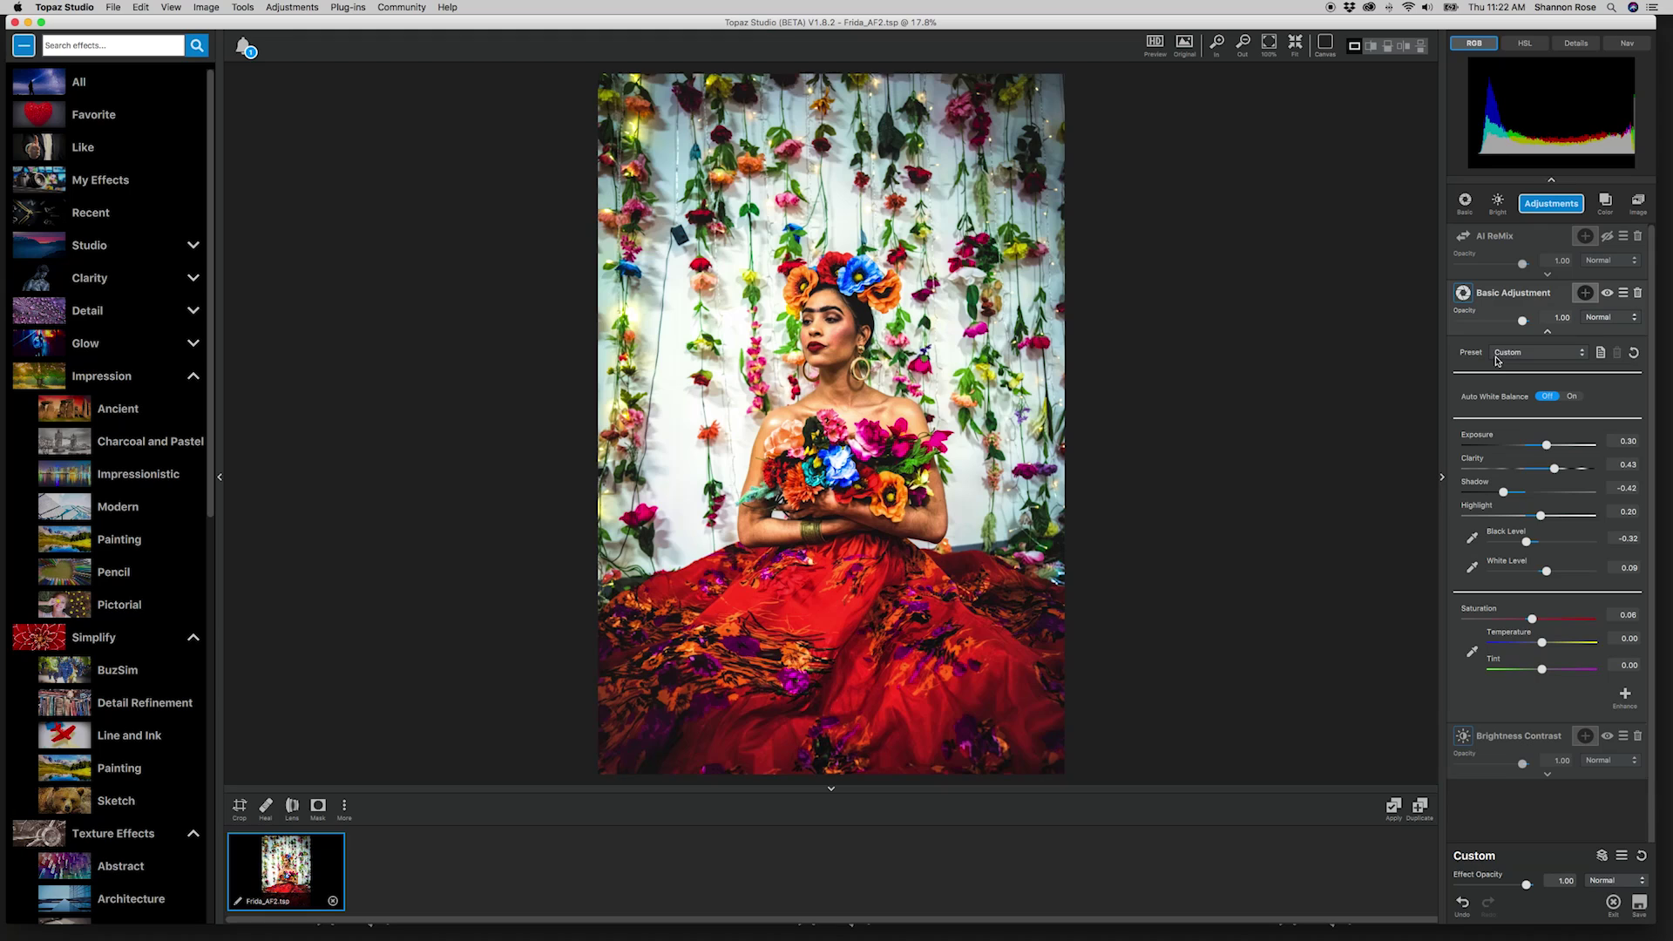
{"action": "left_click", "coordinate": [1541, 334]}
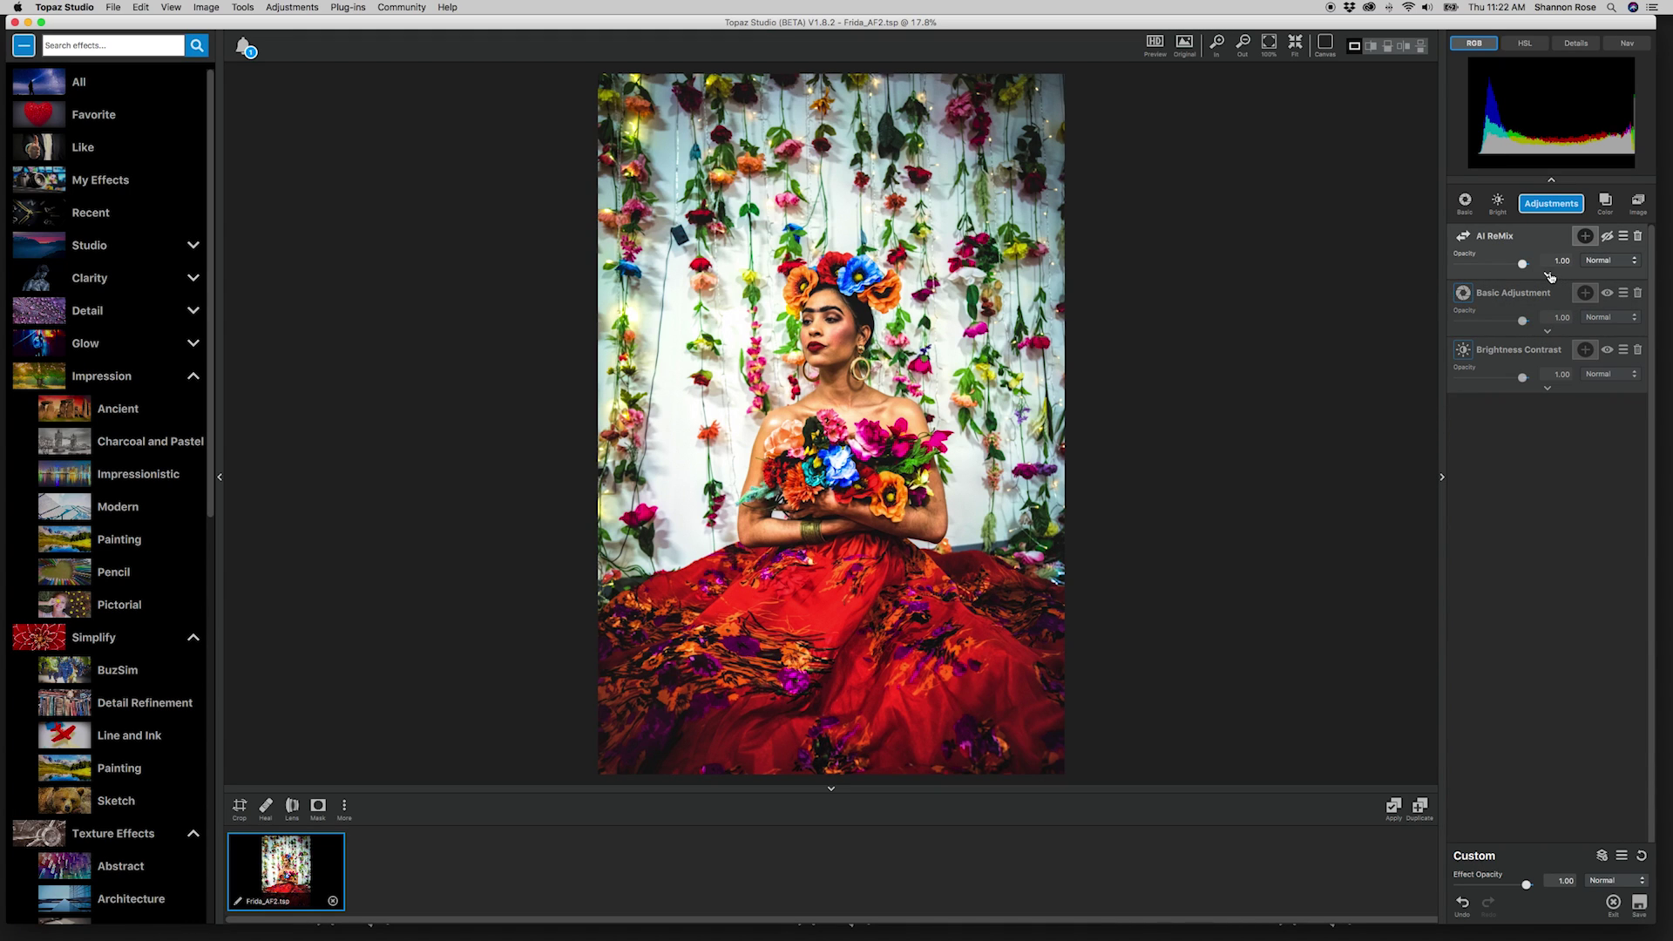
{"action": "left_click", "coordinate": [1551, 203]}
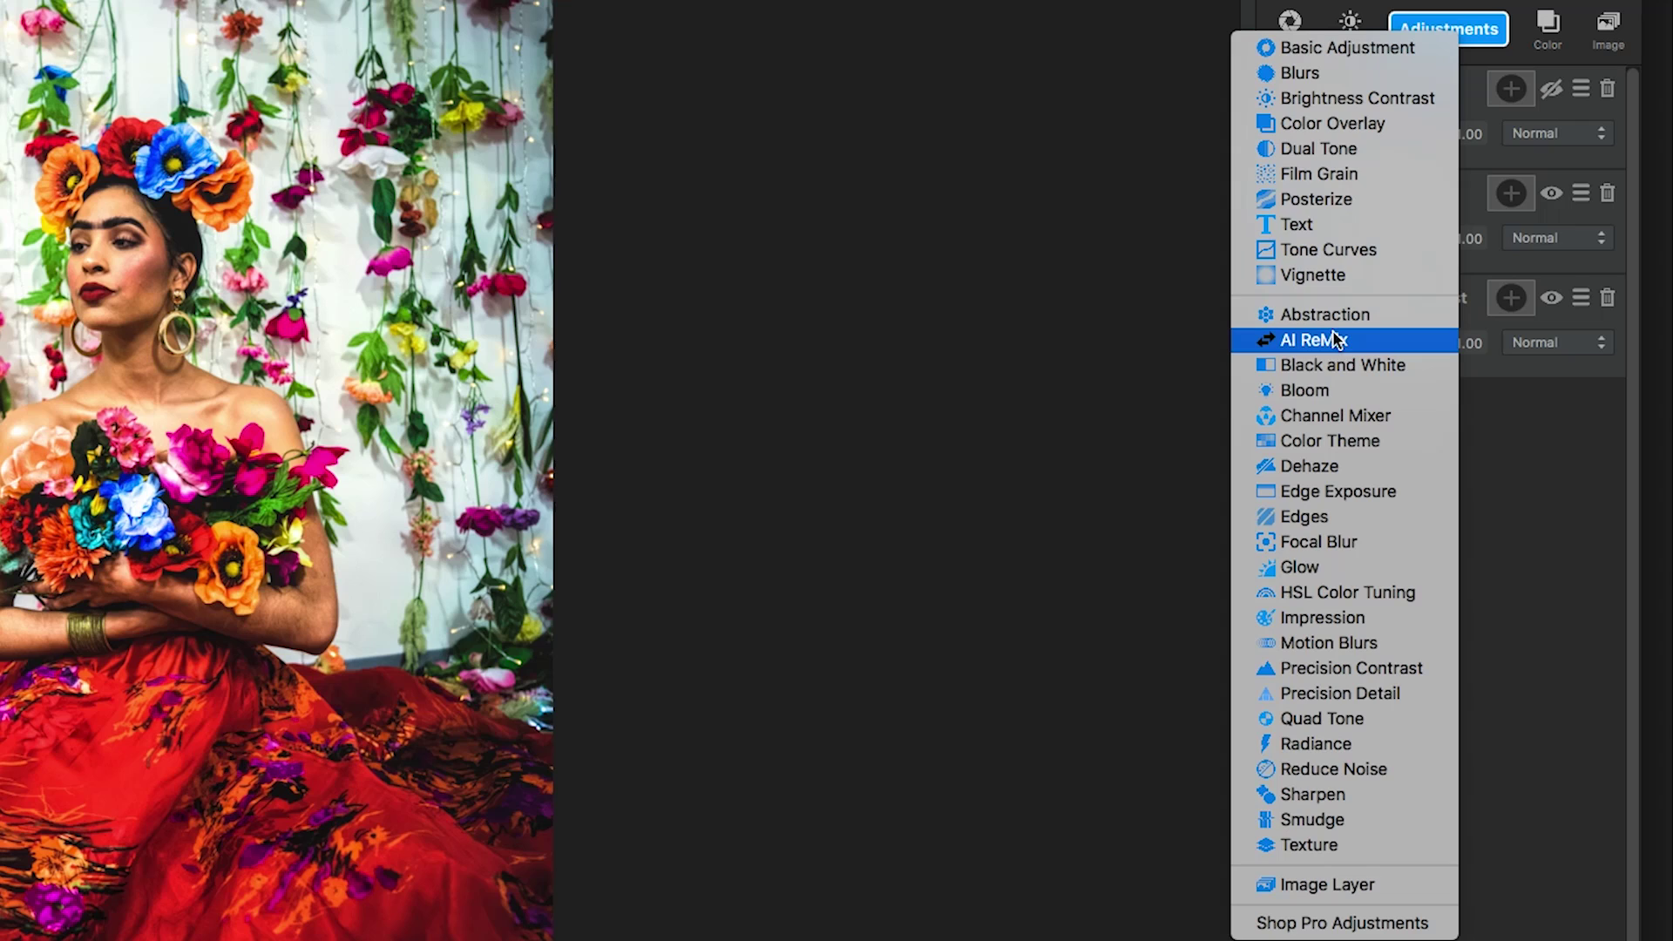
{"action": "left_click", "coordinate": [1329, 342]}
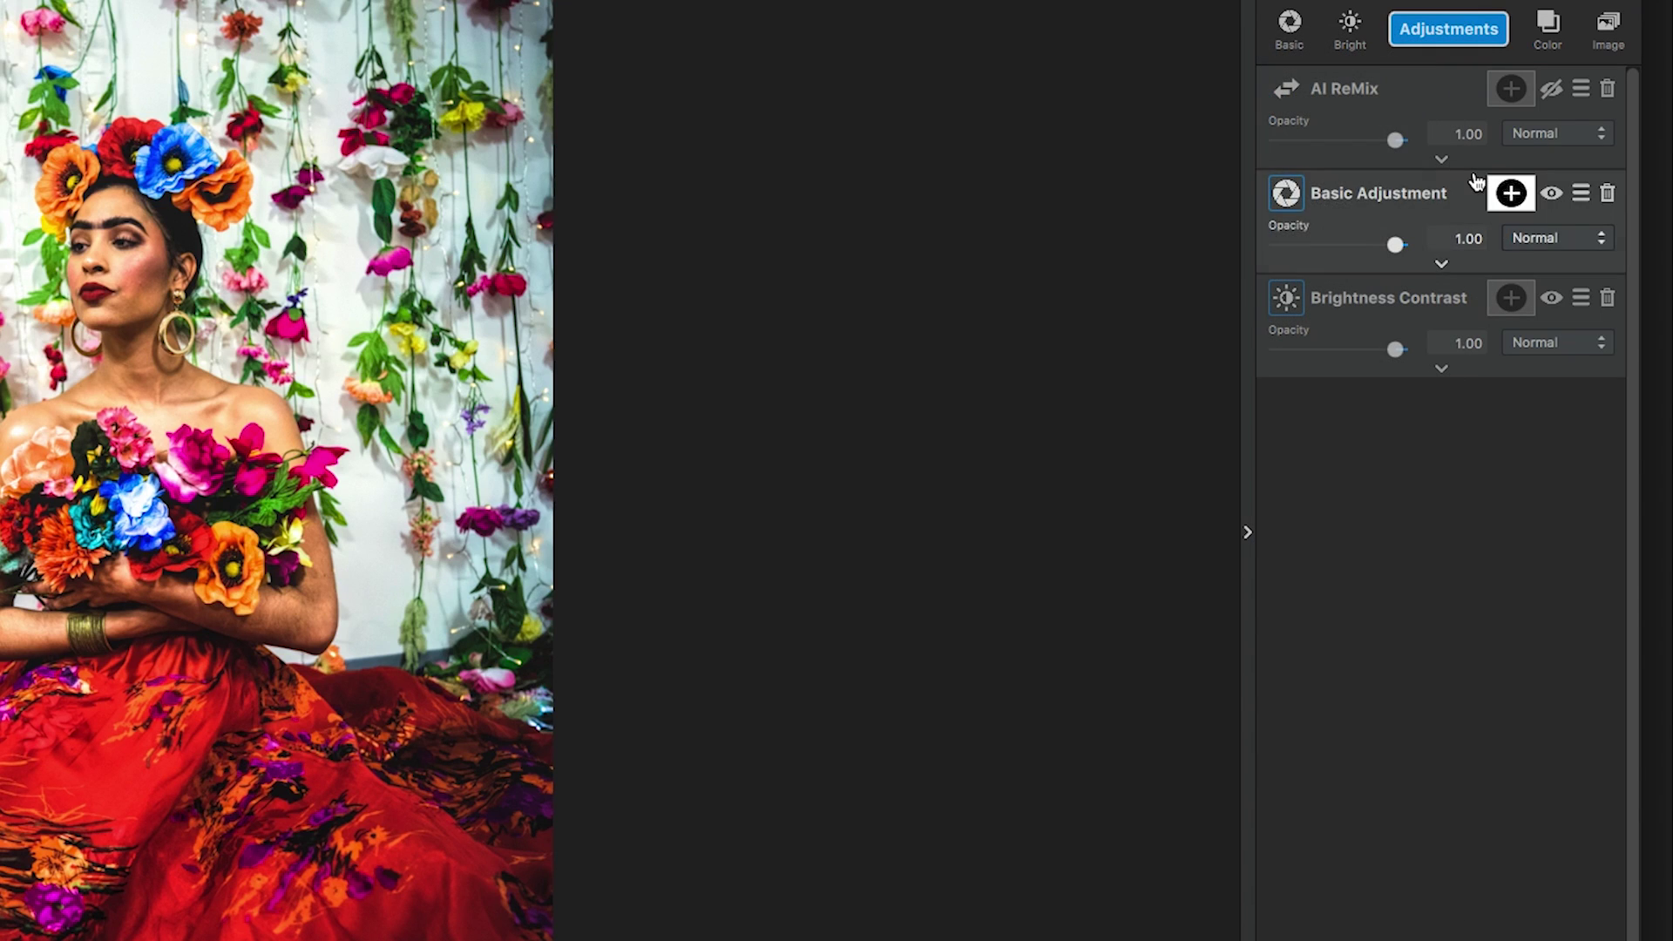
Step: Show the AI ReMix adjustment with the colourful line-sketch style on white and set its style strength to High
{"action": "left_click", "coordinate": [1442, 163]}
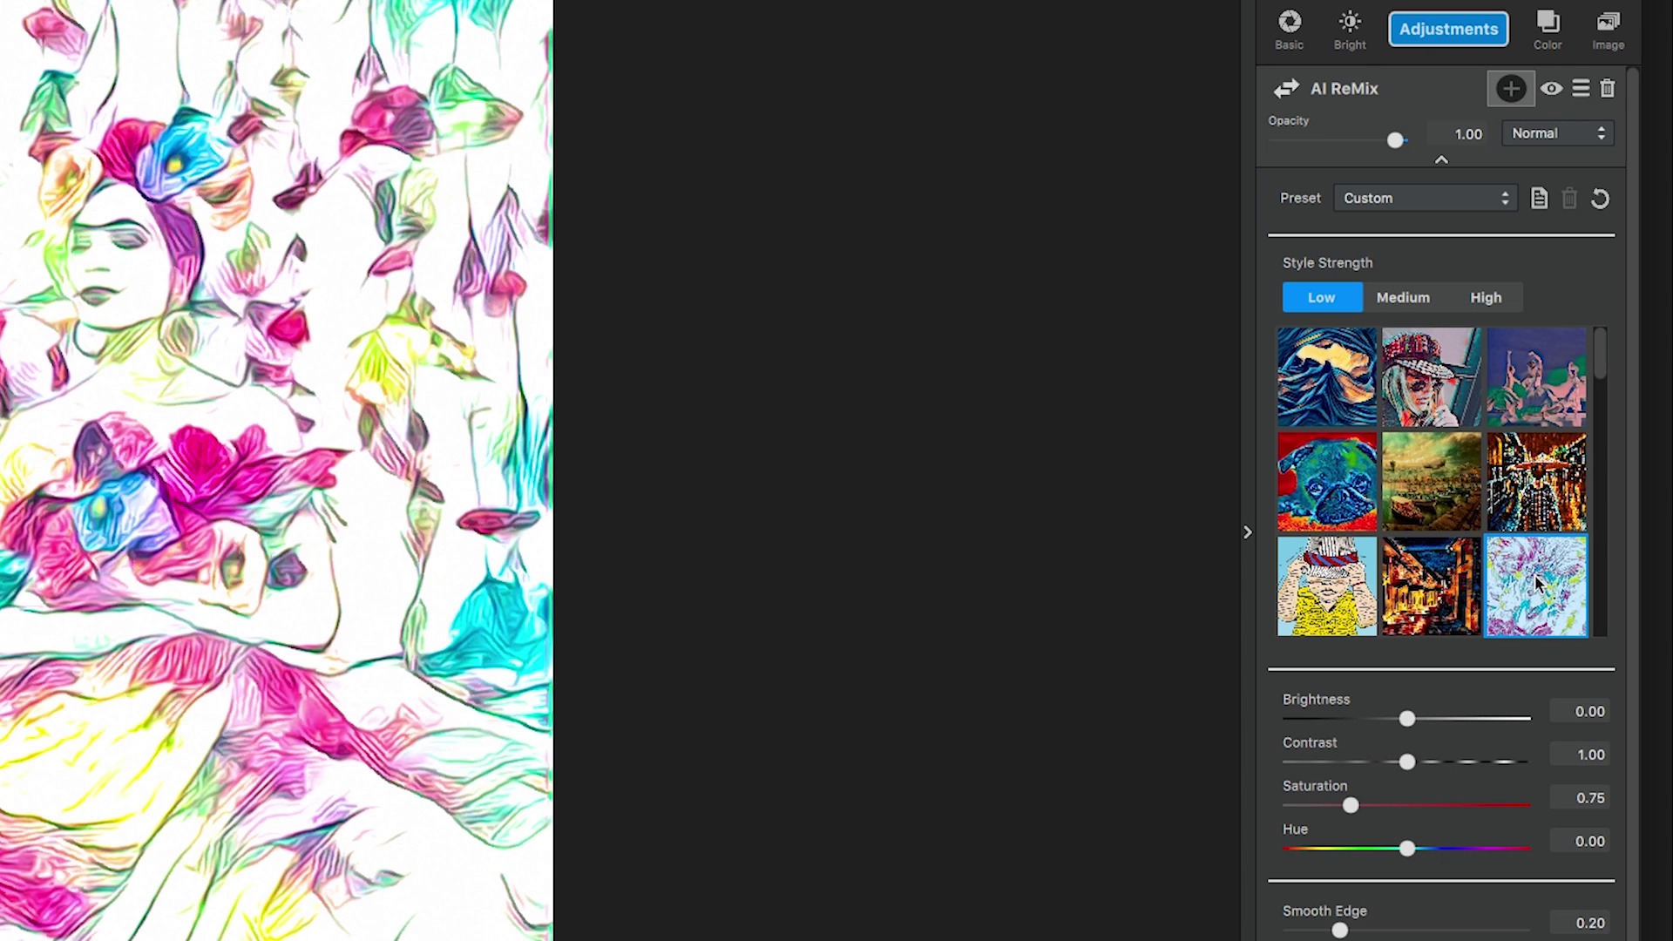
{"action": "left_click", "coordinate": [1490, 307]}
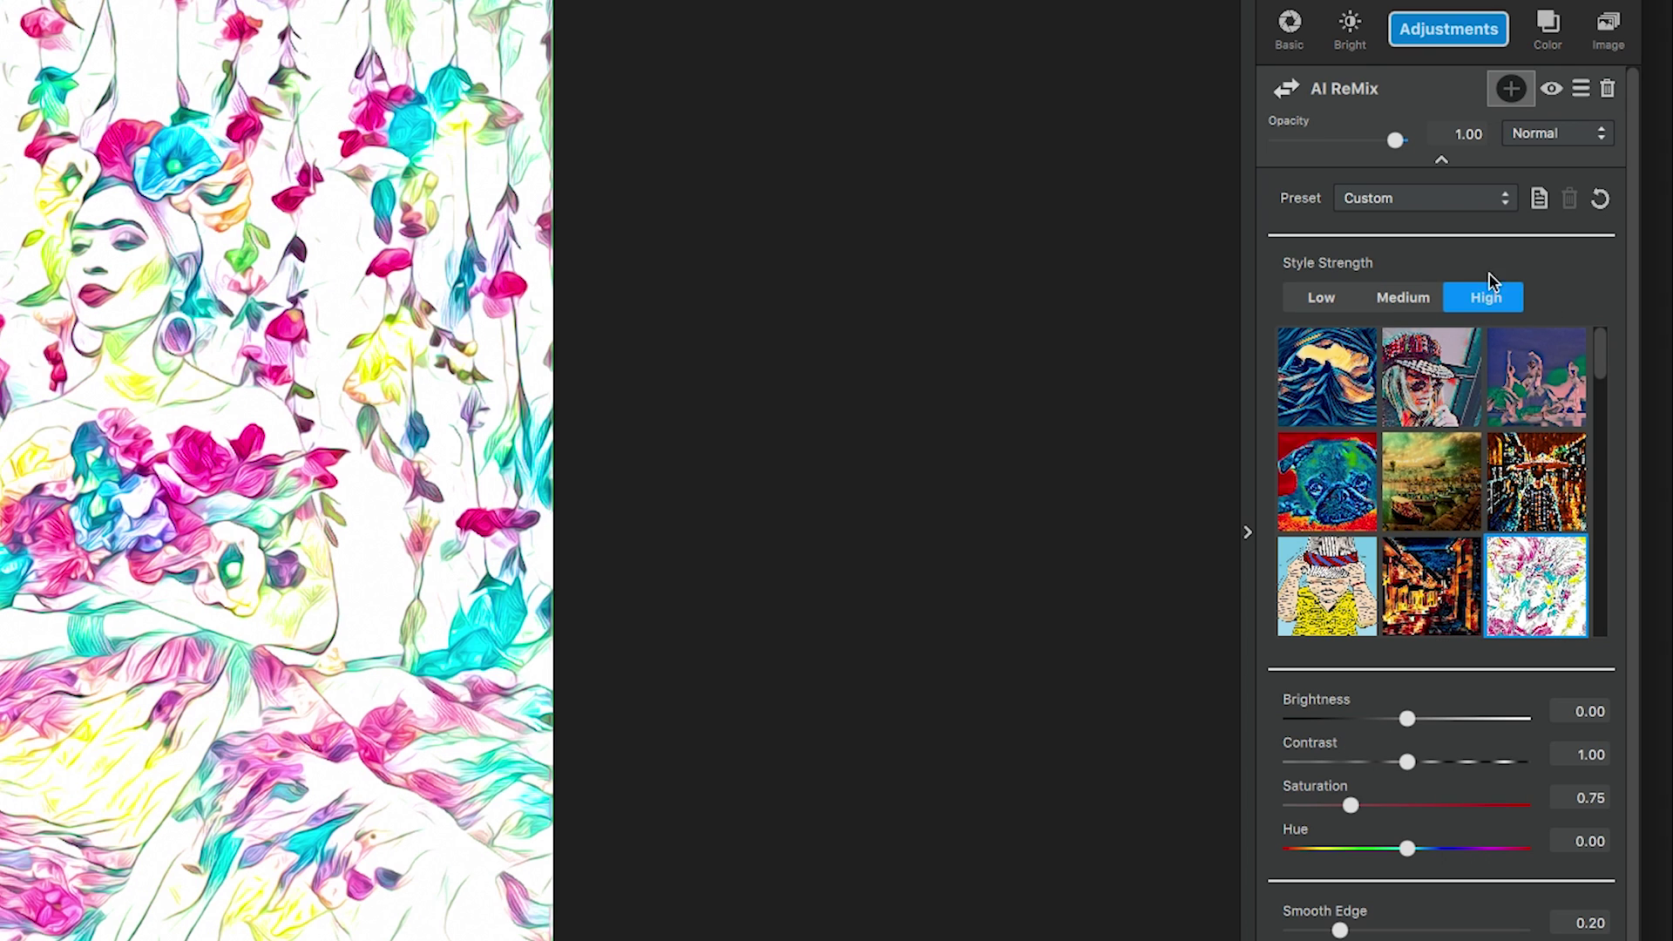
Step: Try the antique landscape-painting style at reduced opacity before returning to the colourful line-sketch style at 0.94 opacity
{"action": "left_click", "coordinate": [1416, 486]}
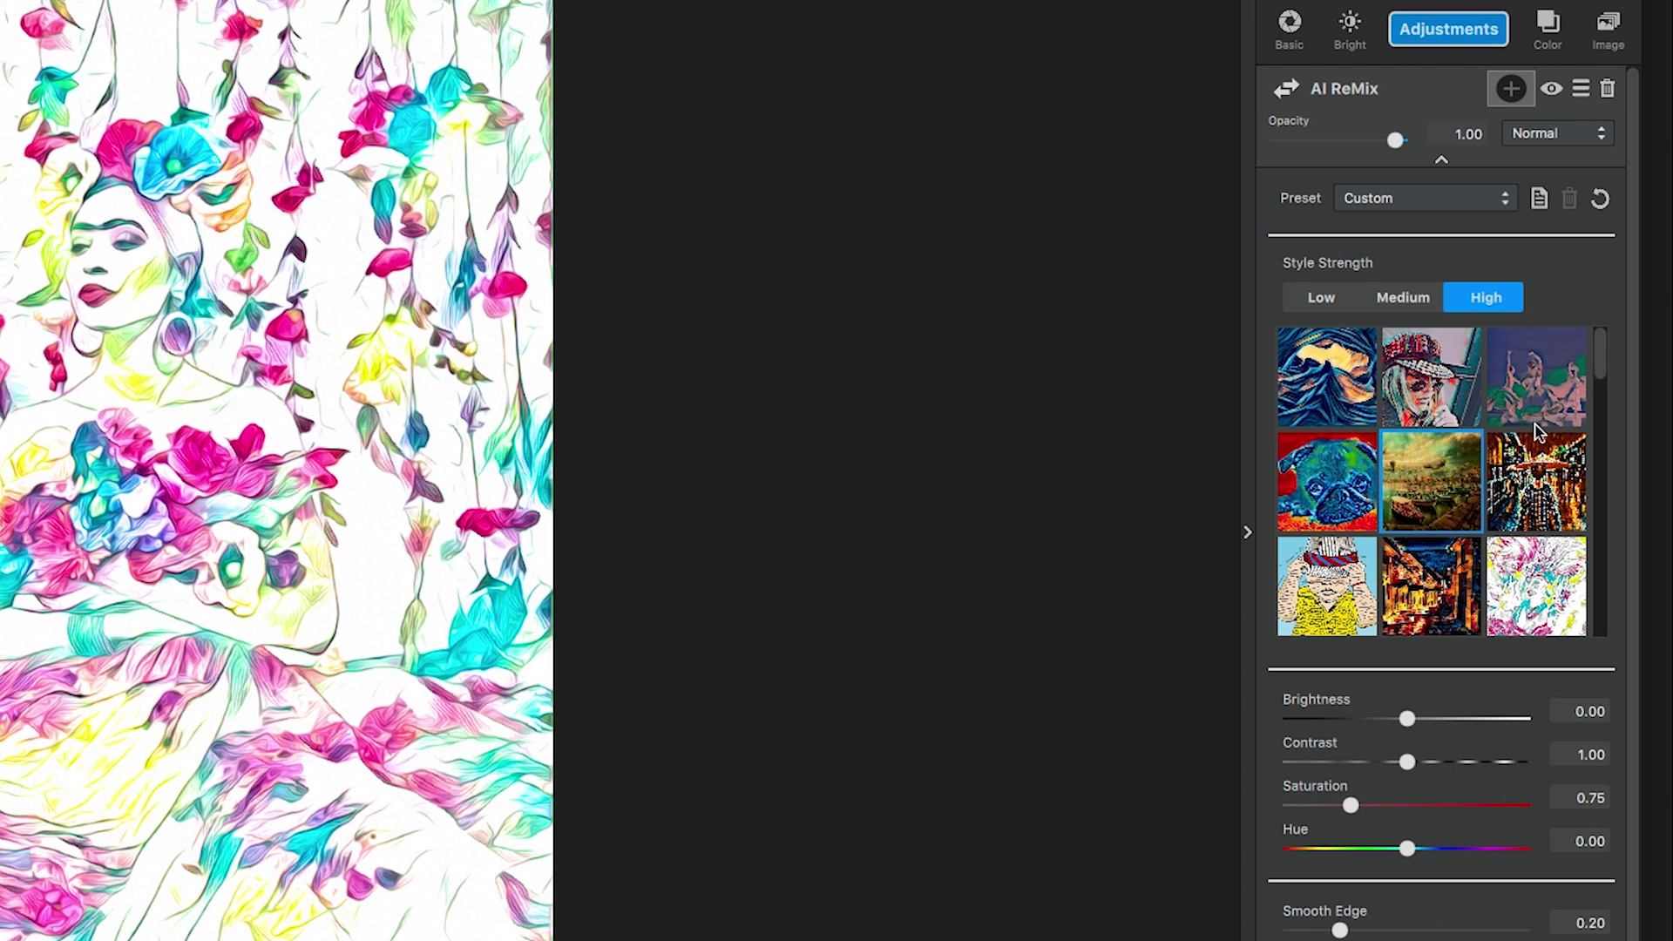
{"action": "left_click_drag", "start_coordinate": [1395, 140], "coordinate": [1339, 140]}
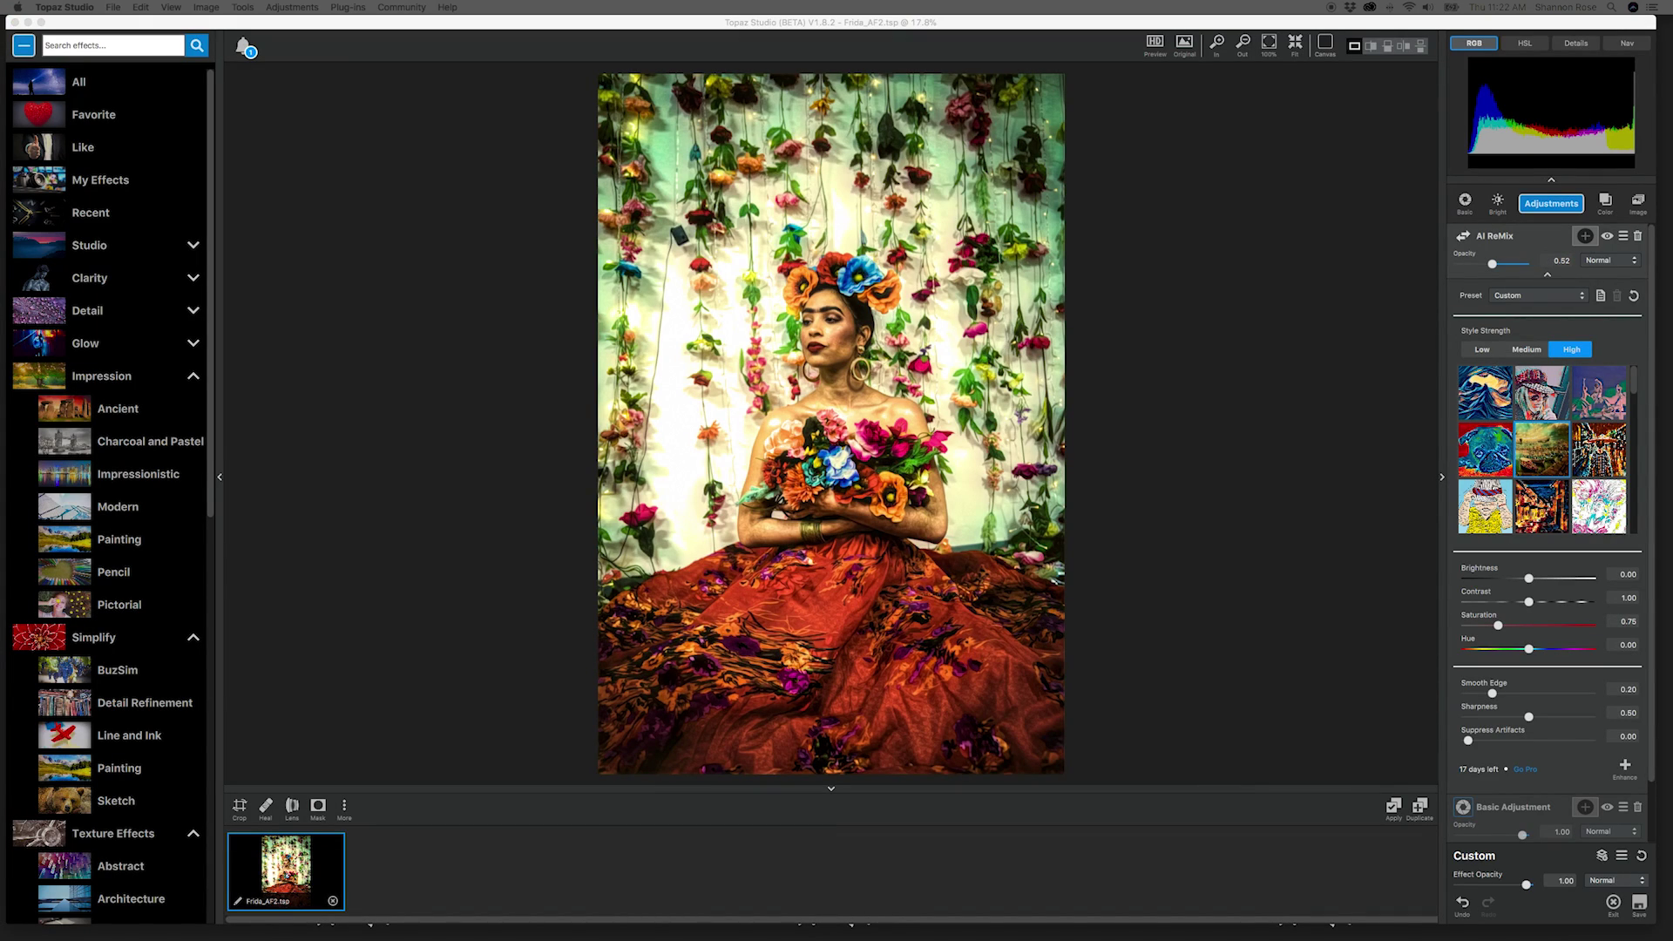
{"action": "left_click", "coordinate": [1499, 272]}
{"action": "left_click_drag", "start_coordinate": [1493, 265], "coordinate": [1518, 264]}
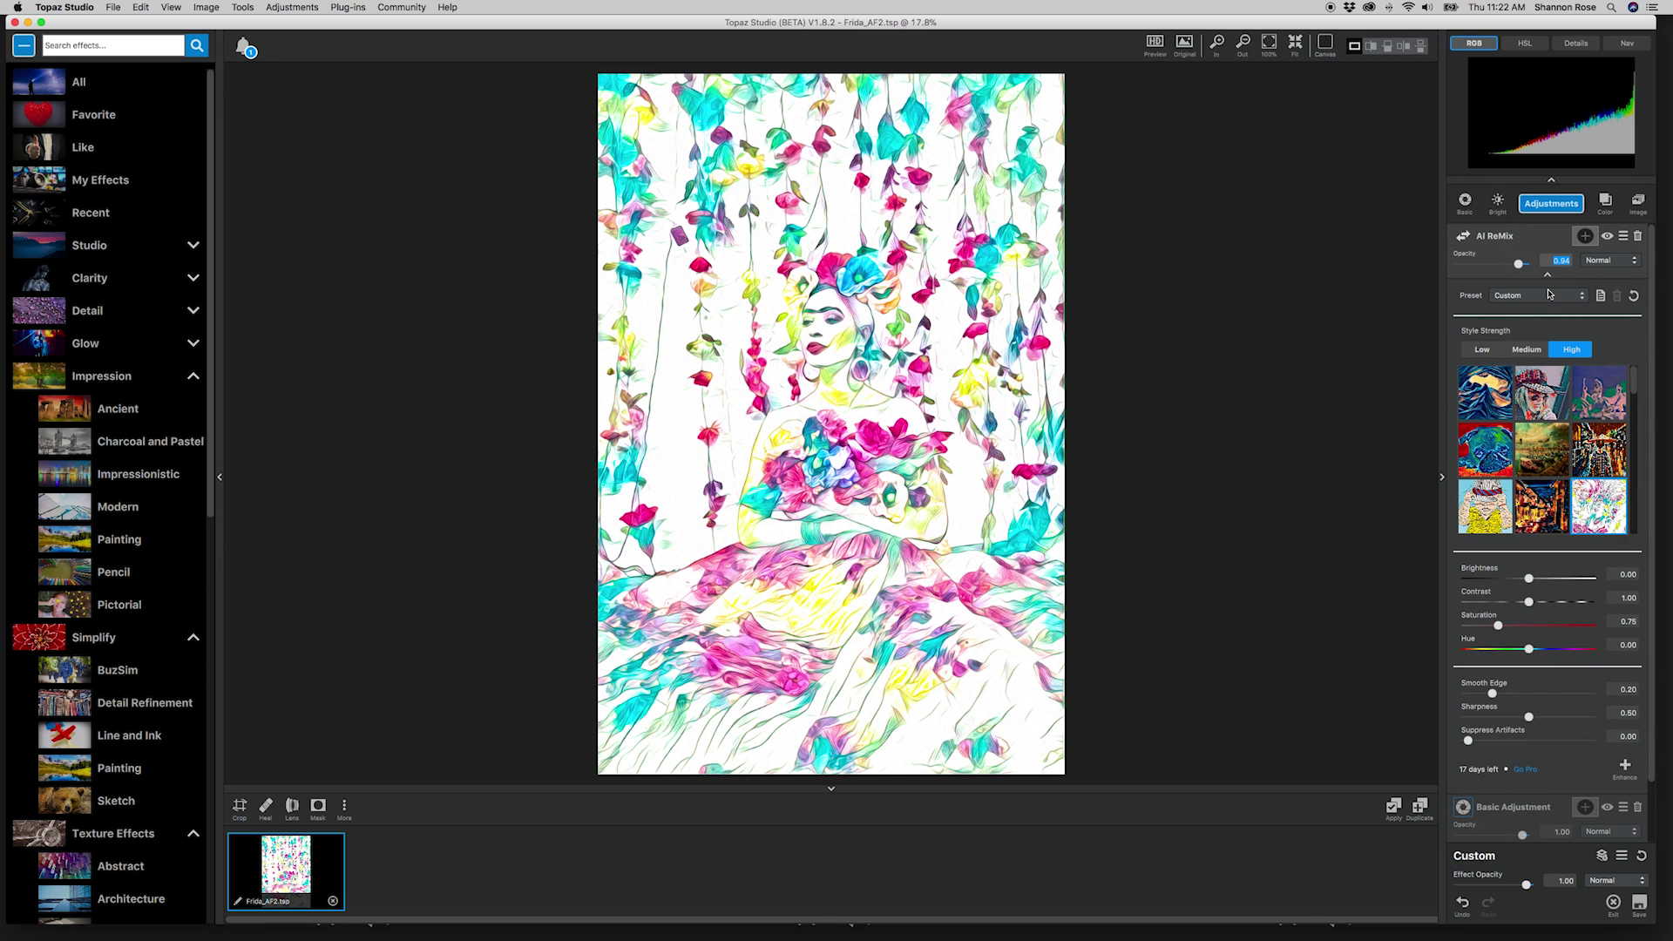
{"action": "left_click", "coordinate": [1548, 274]}
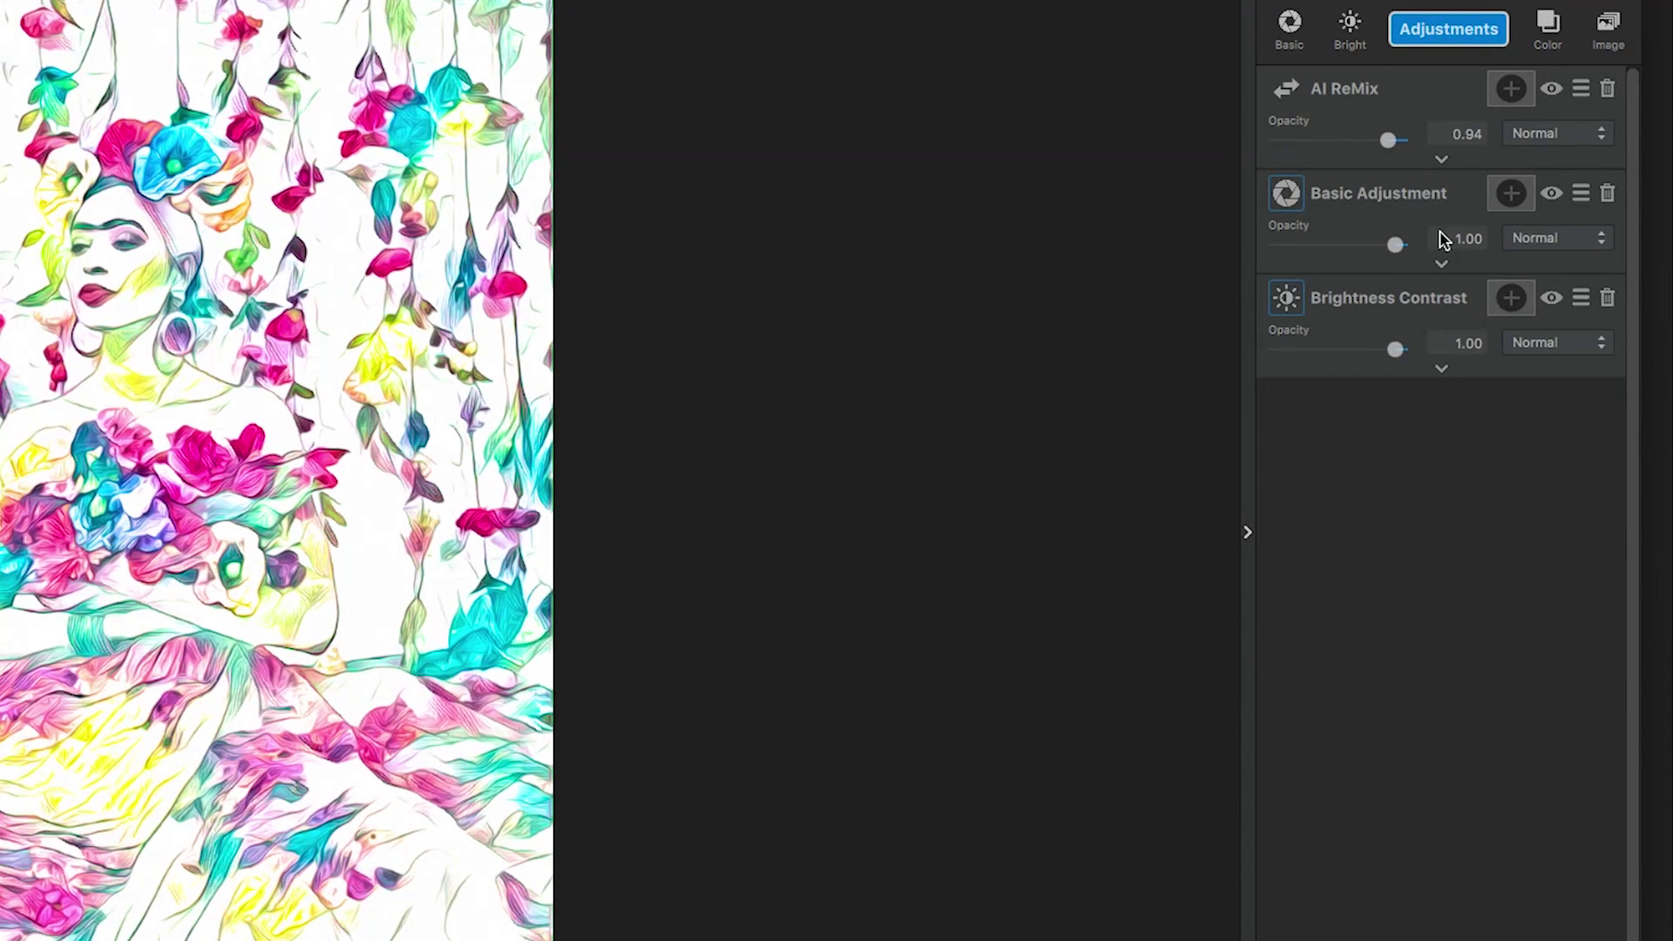
Step: Set the AI ReMix blend mode to Luminosity and its opacity to 0.45
{"action": "left_click", "coordinate": [1539, 137]}
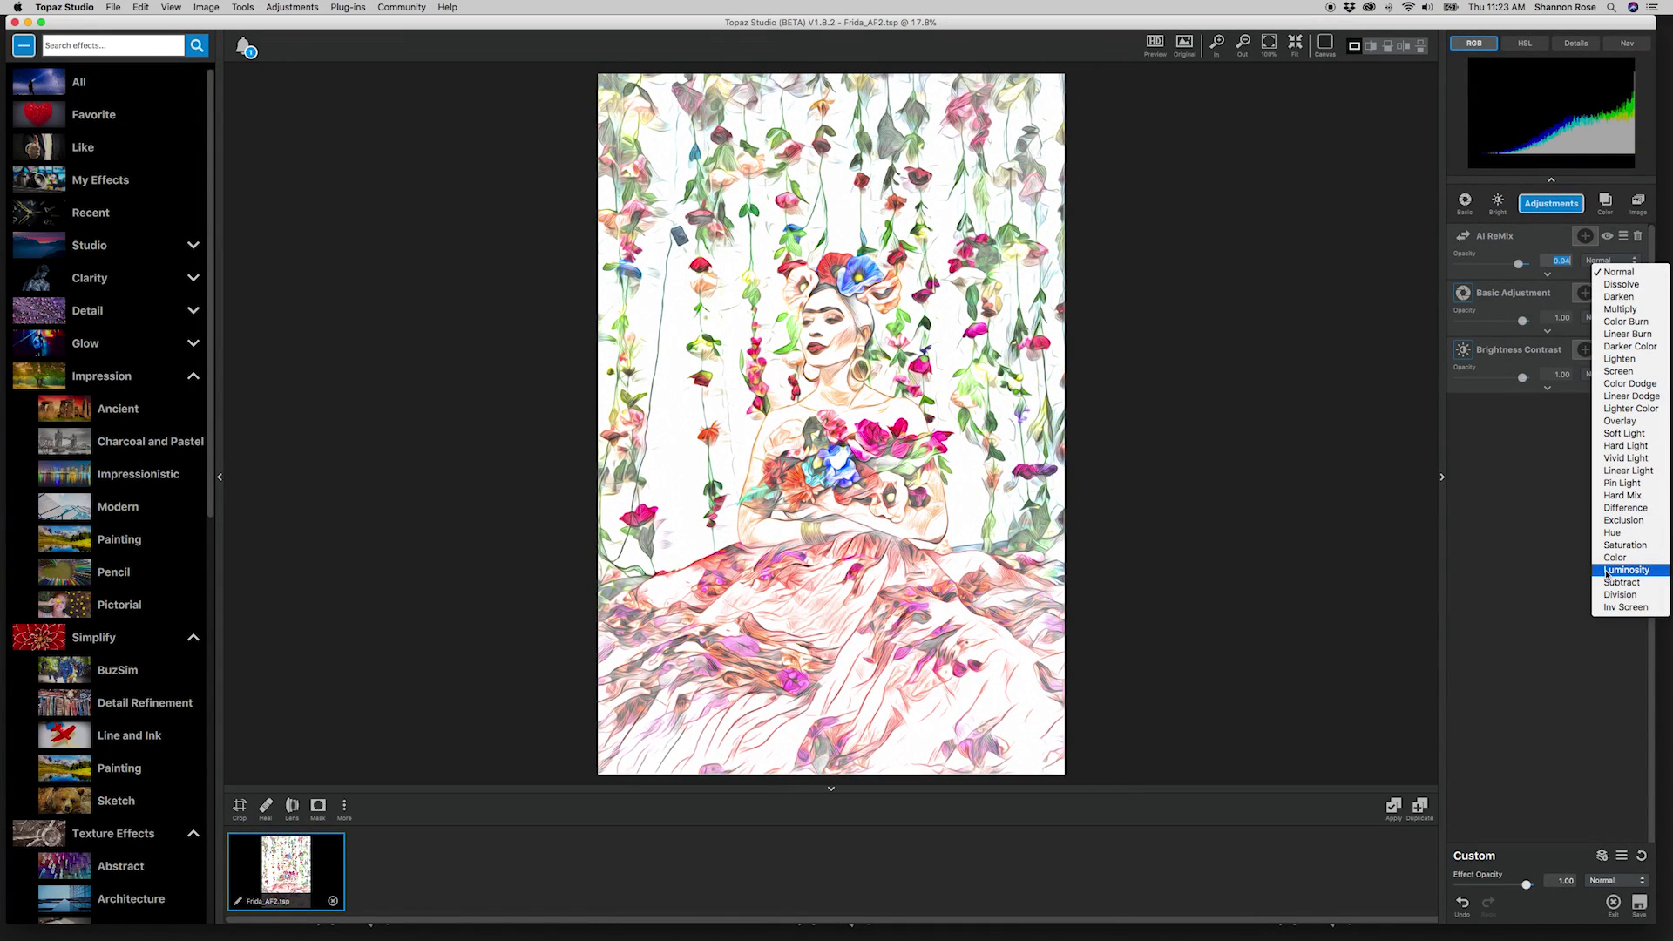
{"action": "left_click", "coordinate": [1608, 571]}
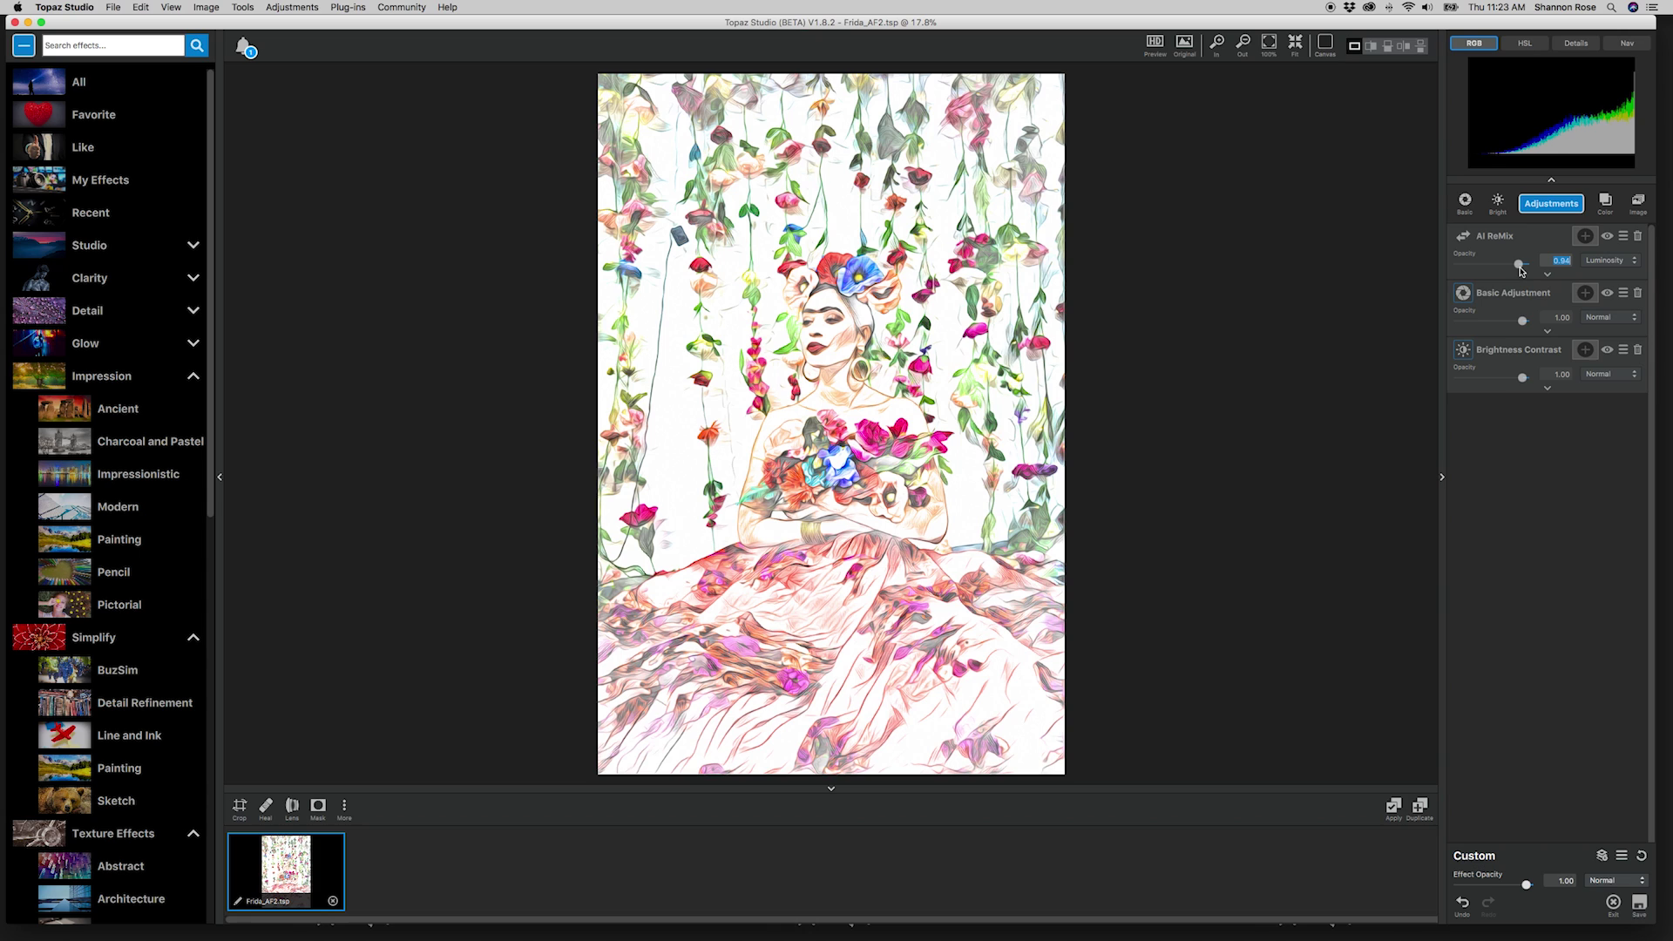
{"action": "left_click_drag", "start_coordinate": [1521, 272], "coordinate": [1498, 271]}
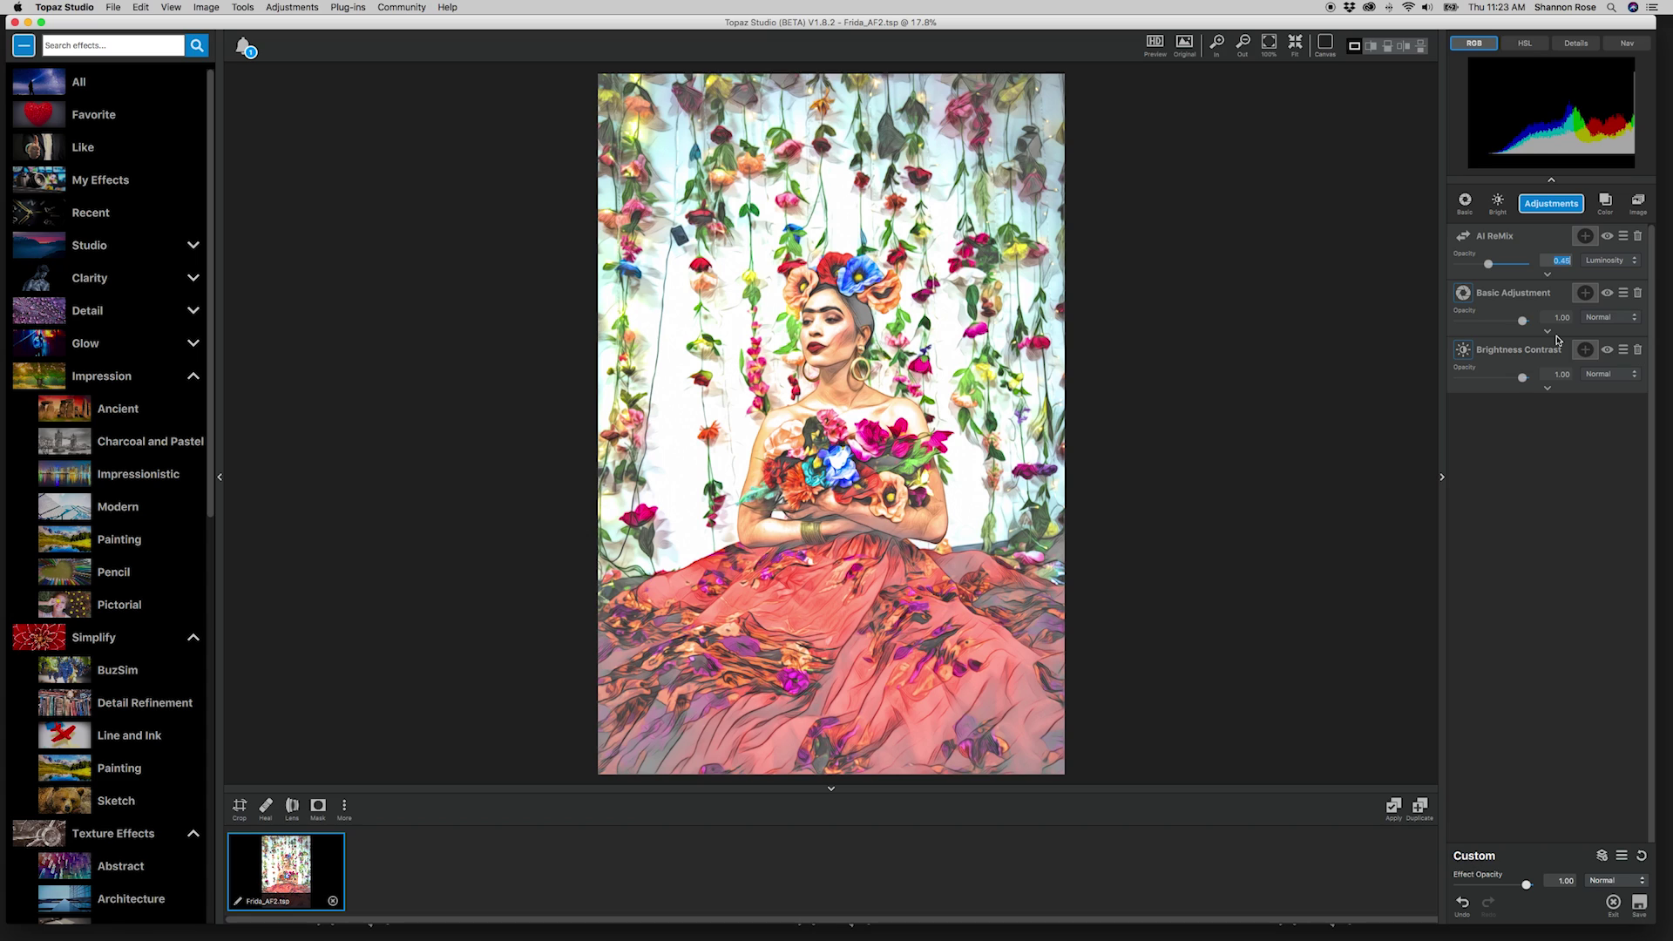
Step: Add a brush mask to the AI ReMix adjustment with black paint, transparency 0.55, radius 0.14 and softness 0.24
{"action": "left_click", "coordinate": [1548, 277]}
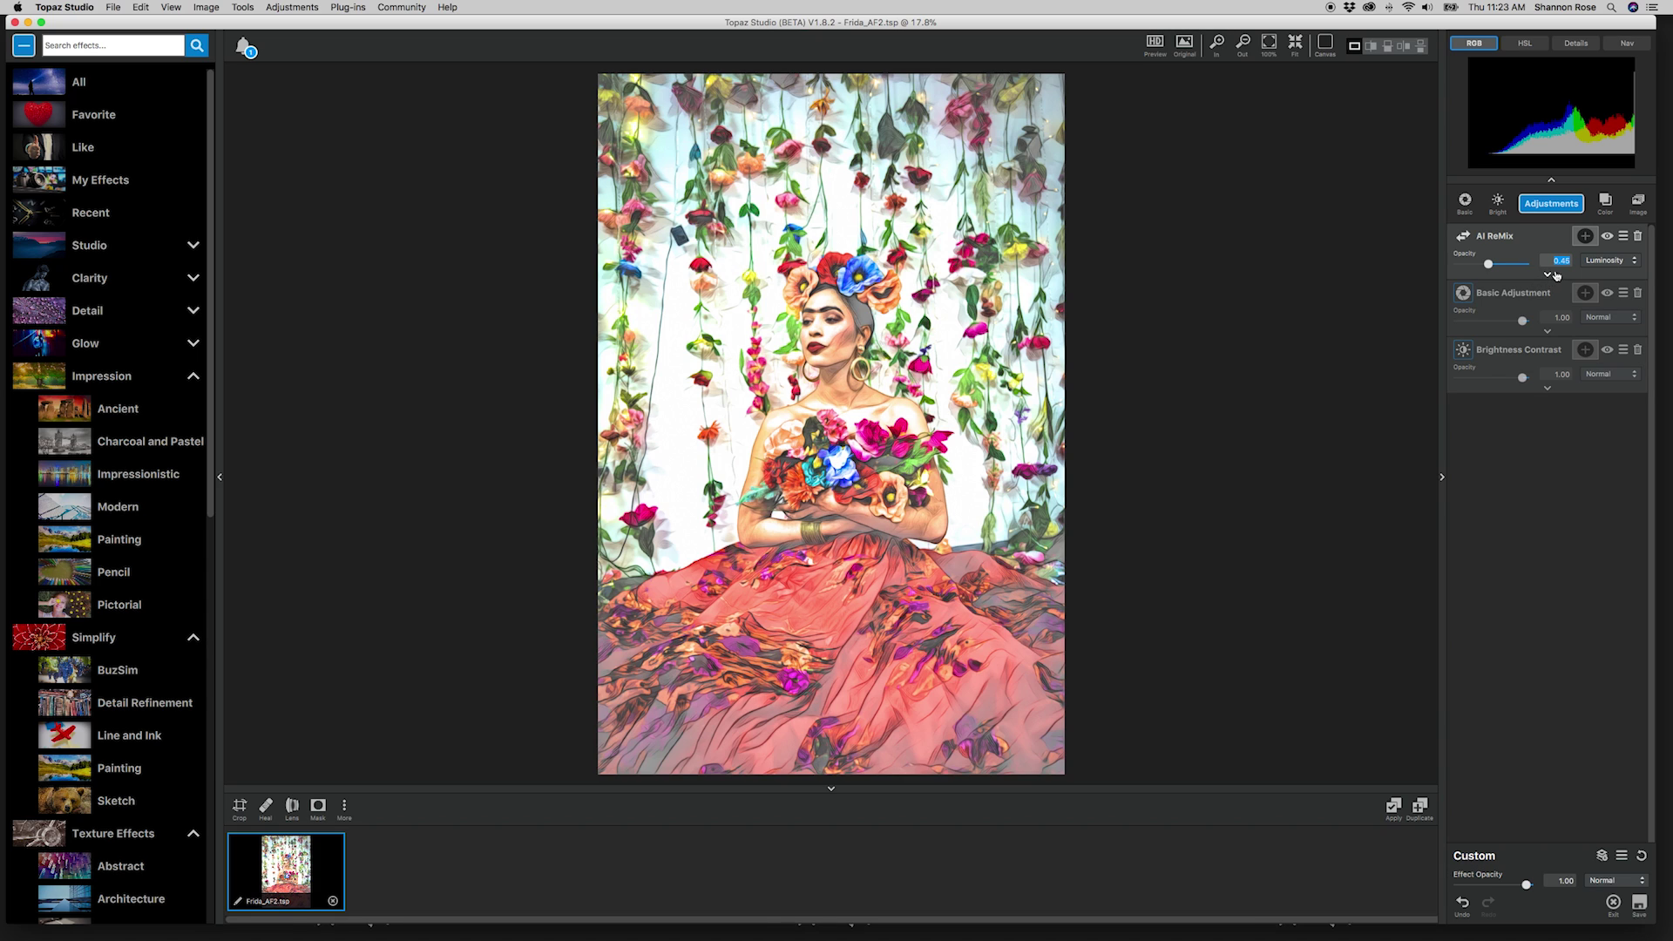
{"action": "left_click", "coordinate": [1585, 237]}
{"action": "left_click", "coordinate": [1467, 450]}
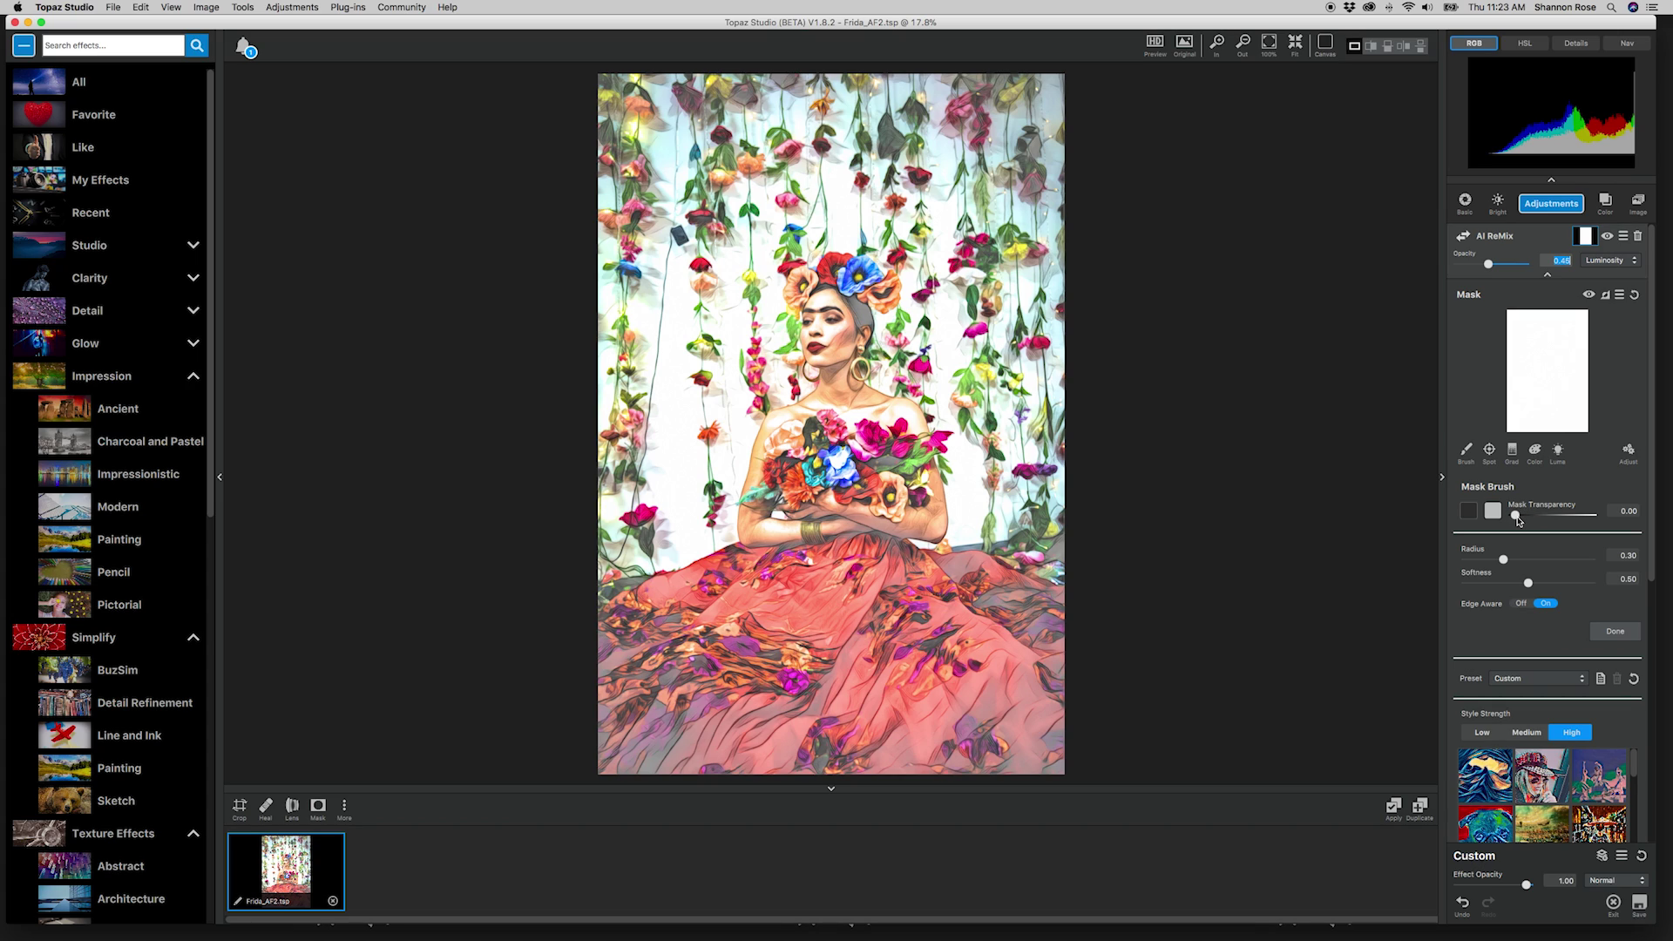
{"action": "mouse_move", "coordinate": [1514, 516]}
{"action": "left_mouse_down"}
{"action": "mouse_move", "coordinate": [1543, 521]}
{"action": "mouse_move", "coordinate": [1509, 519]}
{"action": "left_mouse_up"}
{"action": "mouse_move", "coordinate": [1514, 514]}
{"action": "left_mouse_down"}
{"action": "mouse_move", "coordinate": [1619, 511]}
{"action": "mouse_move", "coordinate": [1523, 520]}
{"action": "mouse_move", "coordinate": [1556, 516]}
{"action": "mouse_move", "coordinate": [1483, 561]}
{"action": "mouse_move", "coordinate": [1497, 583]}
{"action": "left_mouse_up"}
{"action": "left_click", "coordinate": [1556, 515]}
{"action": "left_click", "coordinate": [1500, 559]}
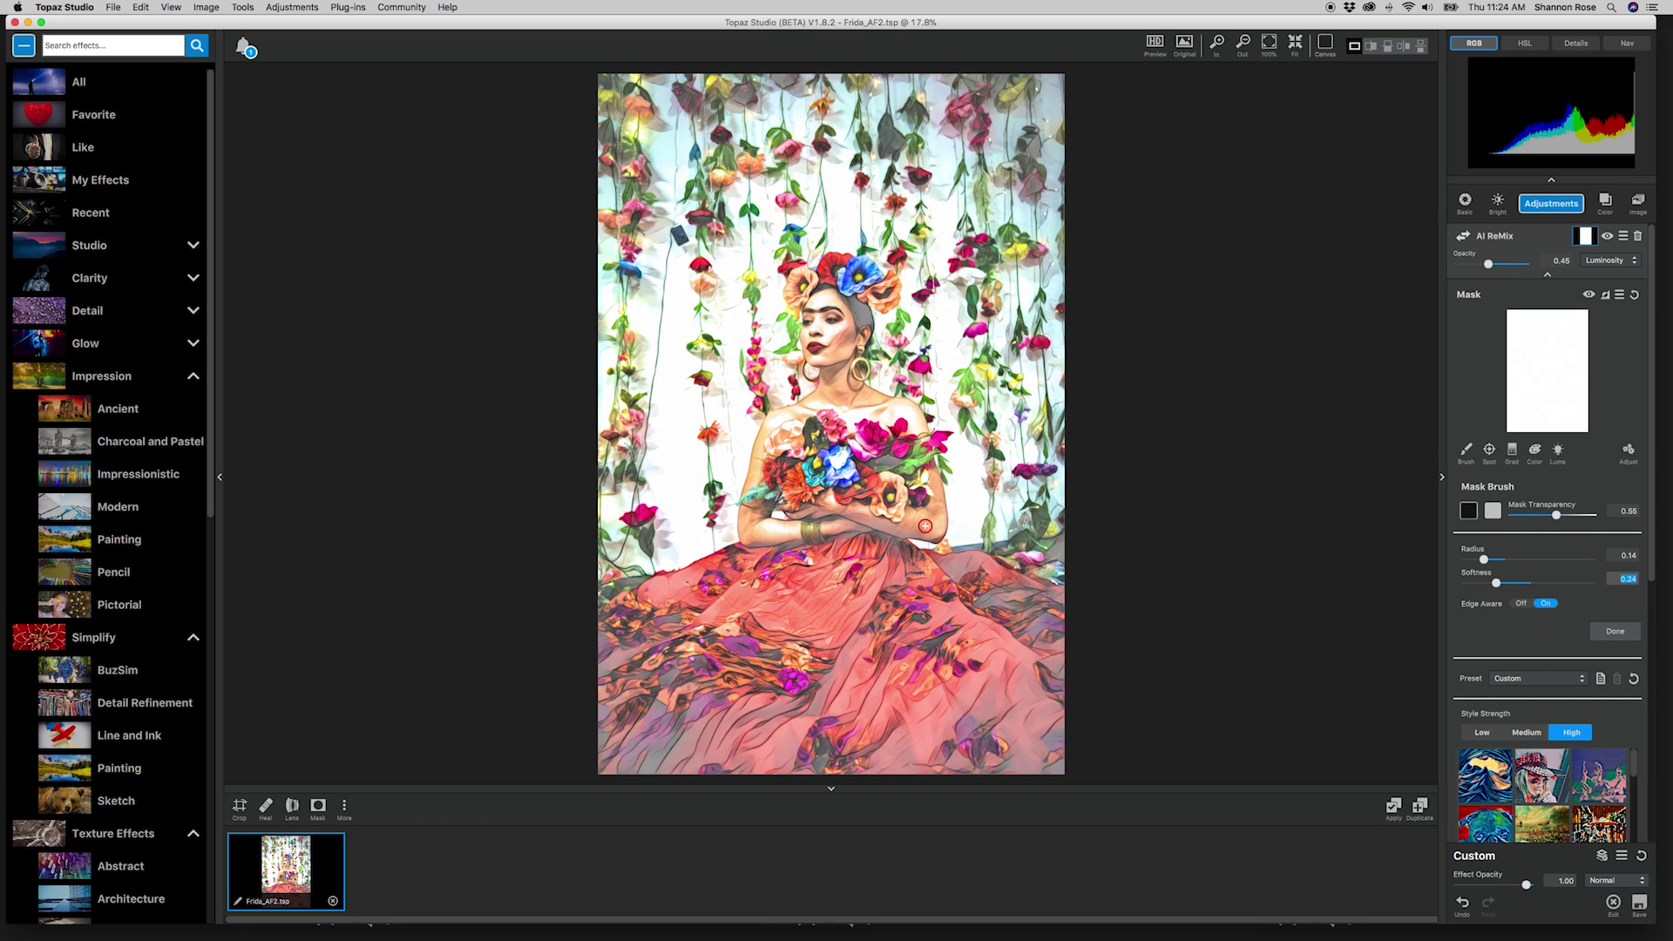
Step: Set the mask brush softness to 0.34 and paint out the AI ReMix effect over the woman's forearm and shoulder
{"action": "key", "text": "shift+bracketright"}
{"action": "left_click", "coordinate": [1493, 560]}
{"action": "key", "text": "bracketleft"}
{"action": "left_click_drag", "start_coordinate": [925, 521], "coordinate": [828, 498]}
{"action": "left_click_drag", "start_coordinate": [766, 451], "coordinate": [799, 416]}
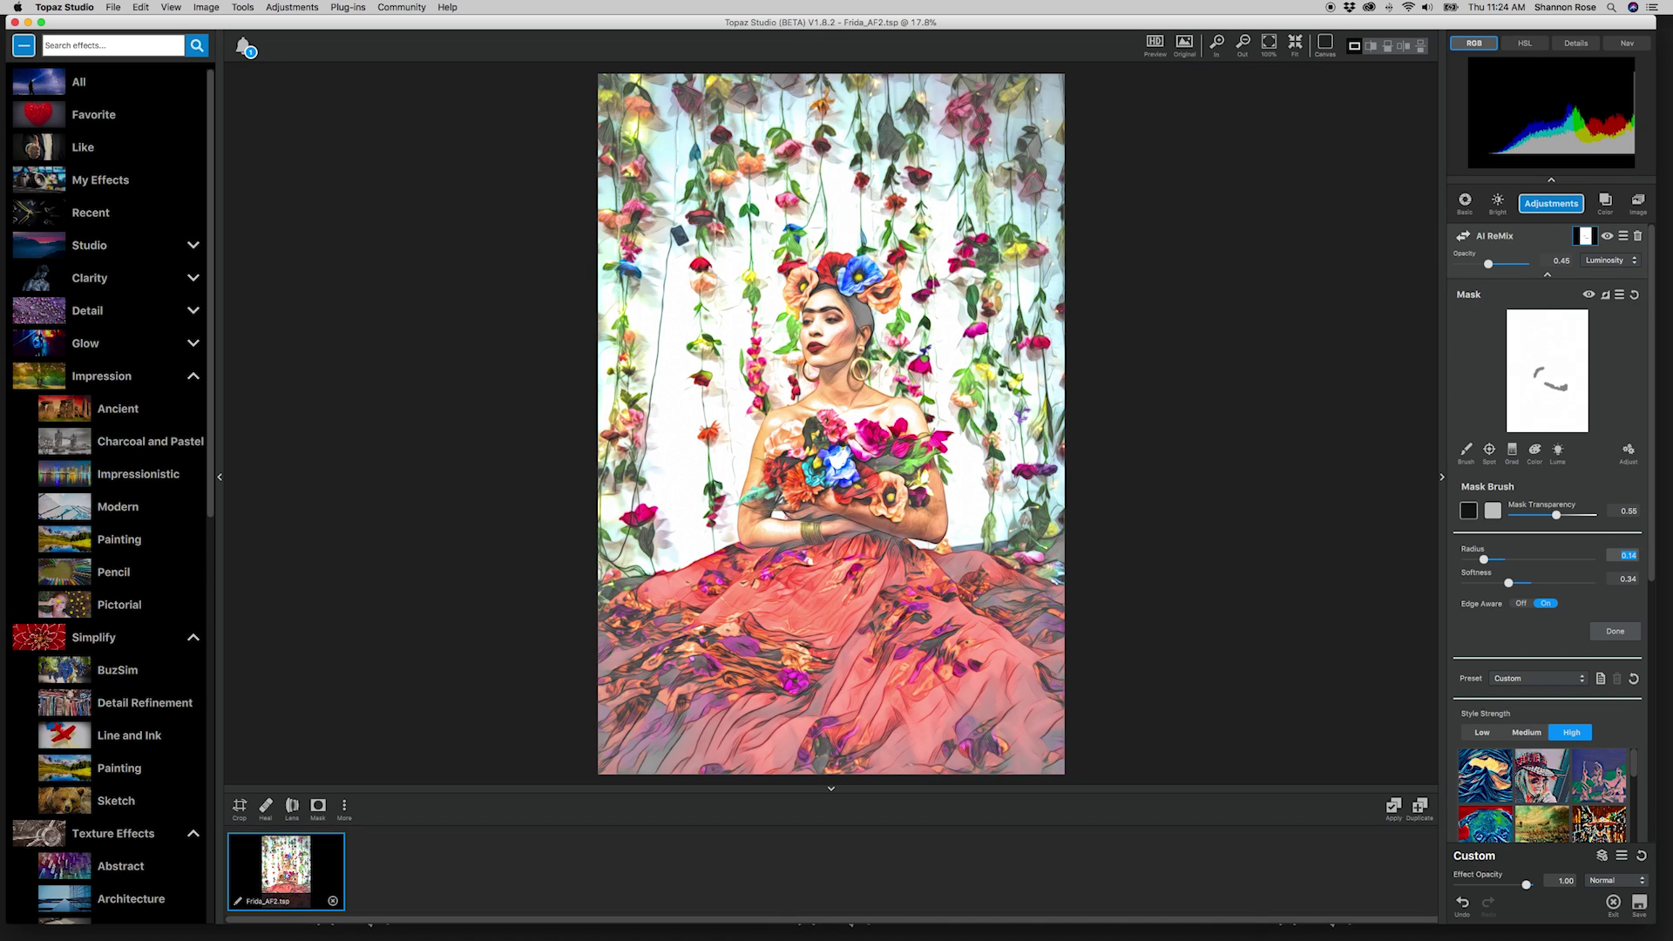
Step: Mask the AI ReMix effect on the woman's other forearm, her face and the waist of the red dress
{"action": "left_click_drag", "start_coordinate": [747, 521], "coordinate": [791, 530]}
{"action": "key", "text": "alt+bracketright"}
{"action": "mouse_move", "coordinate": [840, 344]}
{"action": "left_mouse_down"}
{"action": "mouse_move", "coordinate": [826, 405]}
{"action": "mouse_move", "coordinate": [840, 335]}
{"action": "left_mouse_up"}
{"action": "left_click", "coordinate": [863, 516]}
{"action": "key", "text": "alt+bracketleft"}
{"action": "mouse_move", "coordinate": [886, 543]}
{"action": "left_mouse_down"}
{"action": "mouse_move", "coordinate": [869, 543]}
{"action": "mouse_move", "coordinate": [908, 555]}
{"action": "mouse_move", "coordinate": [903, 570]}
{"action": "left_mouse_up"}
Step: Set the mask brush transparency to 0.42 and the AI ReMix opacity to 0.72
{"action": "left_click_drag", "start_coordinate": [1536, 515], "coordinate": [1547, 515]}
{"action": "left_click_drag", "start_coordinate": [1492, 264], "coordinate": [1516, 270]}
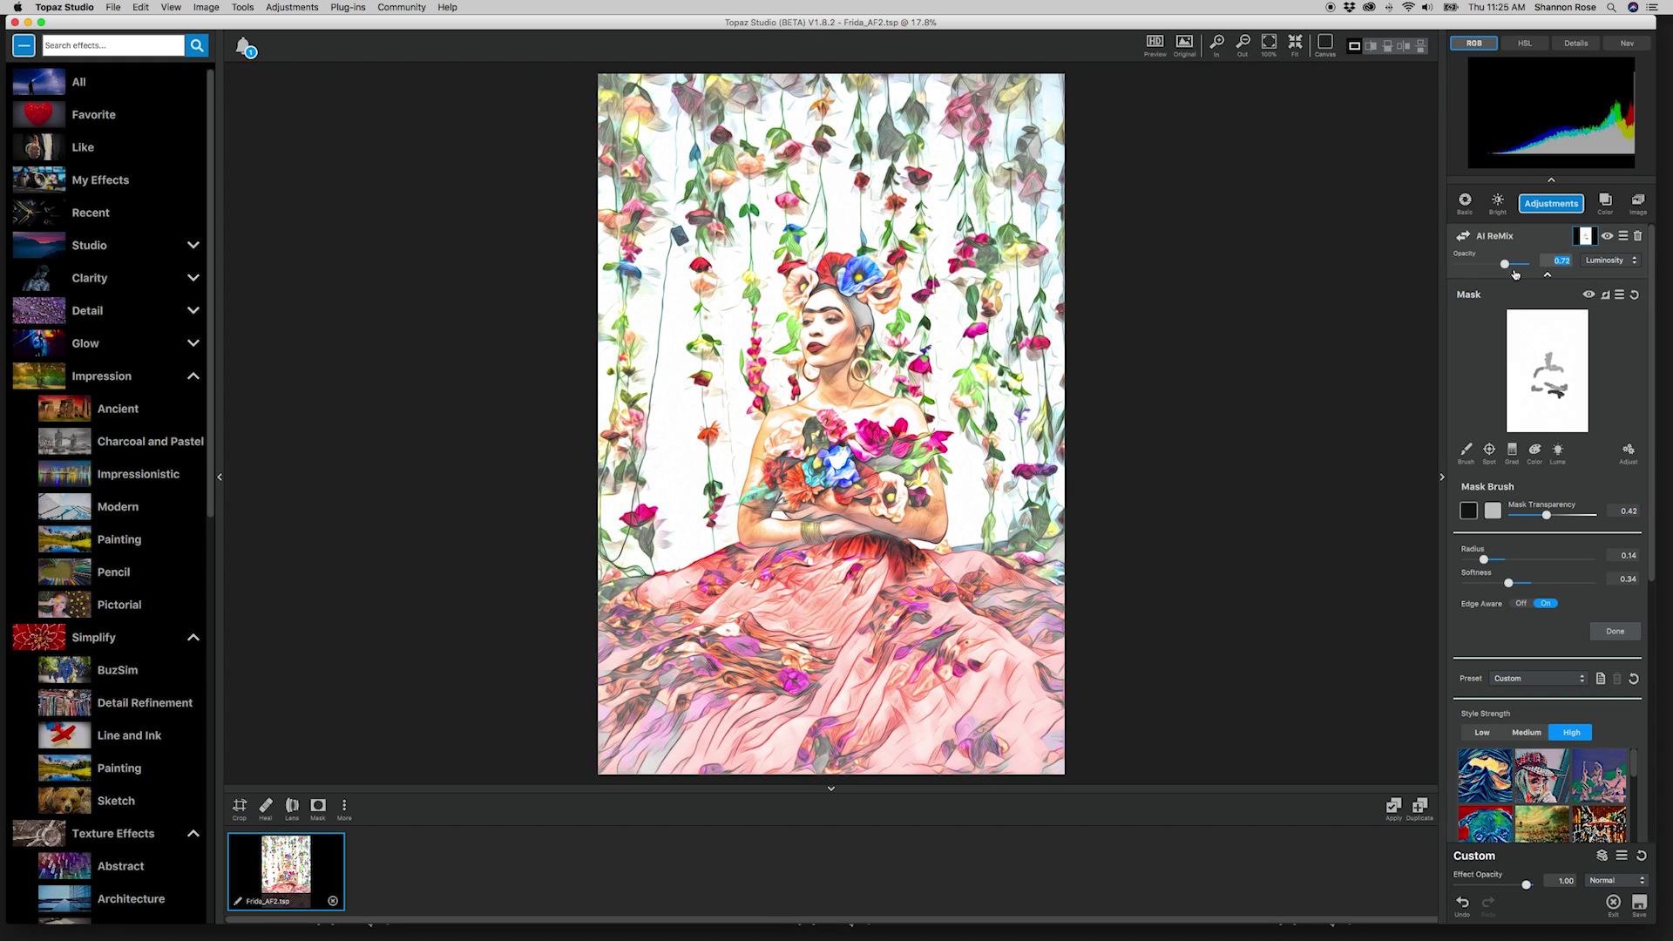